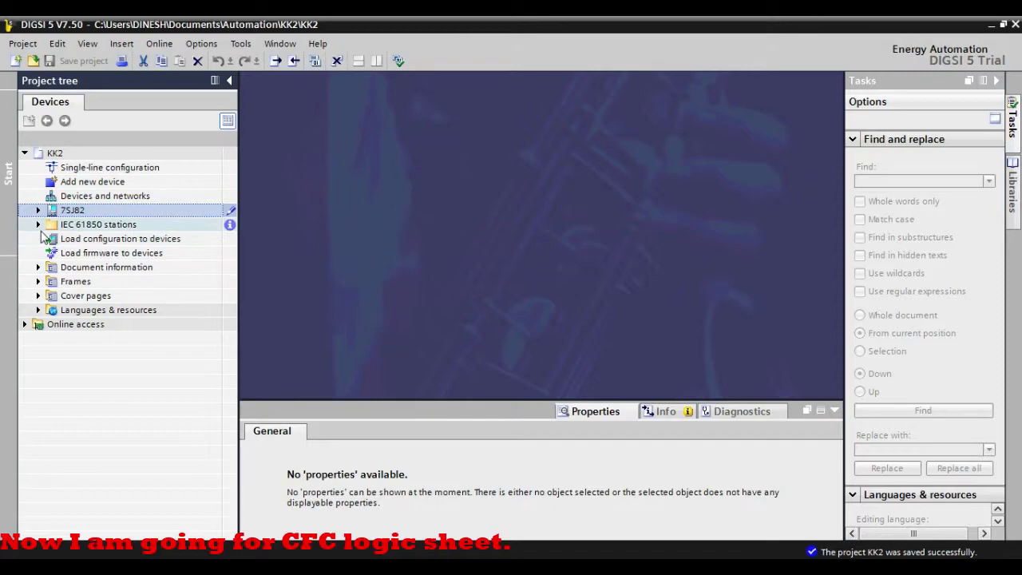
Start adding a new function chart to the charts of device 7SJ82
click(38, 210)
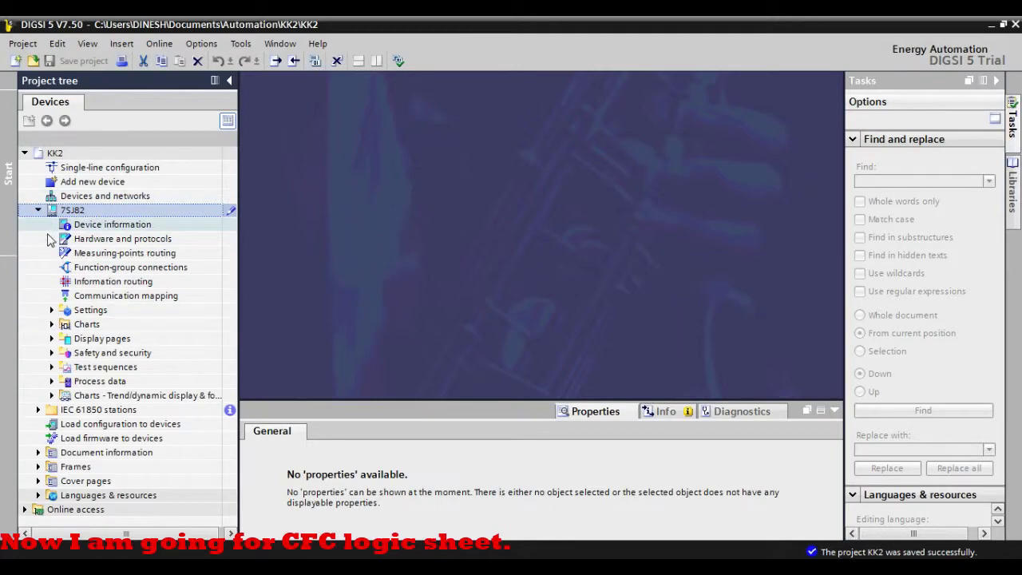
click(52, 324)
click(90, 327)
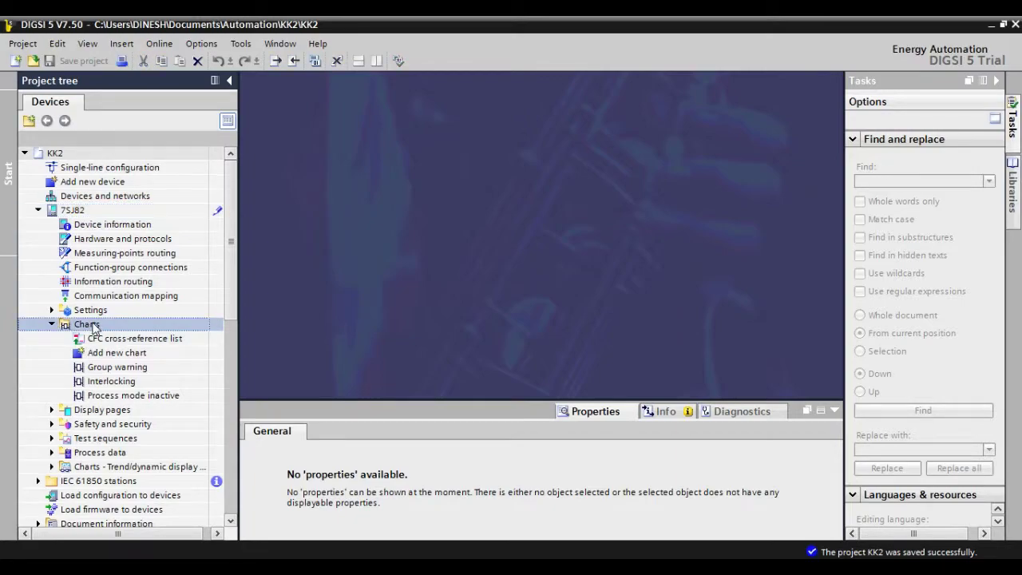
right_click(94, 326)
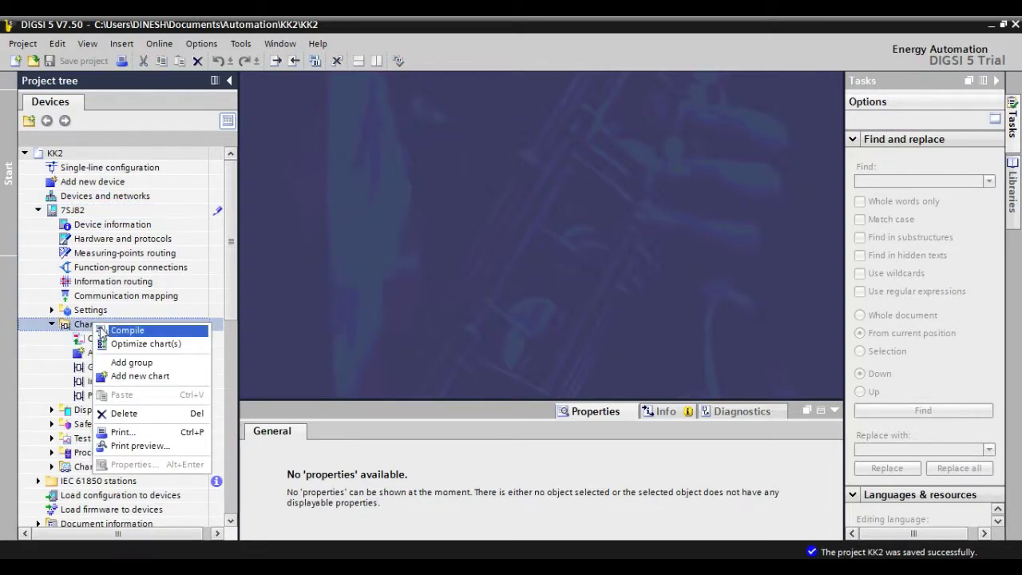
click(157, 378)
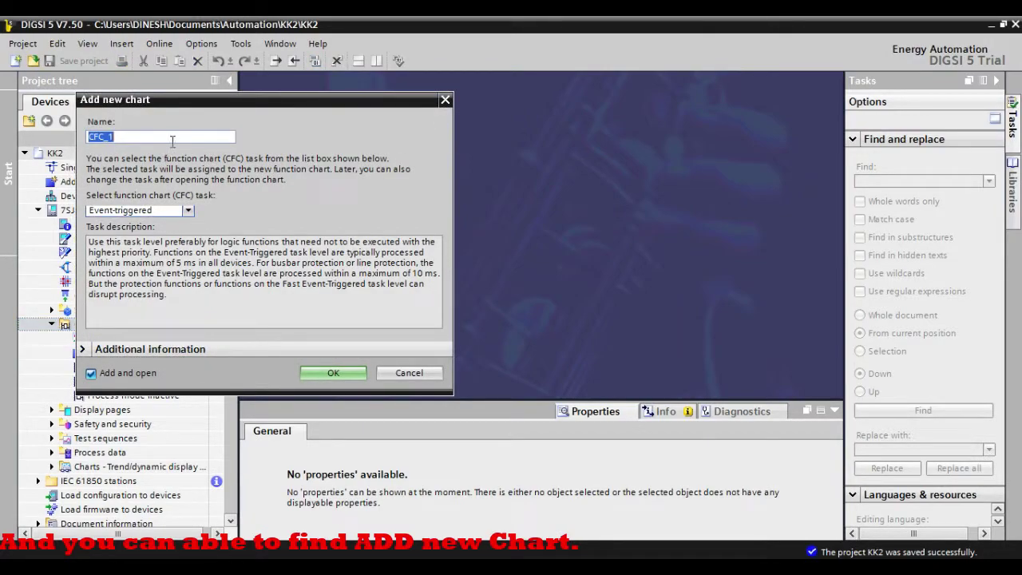
Set the new chart's function chart task to Interlocking and name the chart logic
click(188, 211)
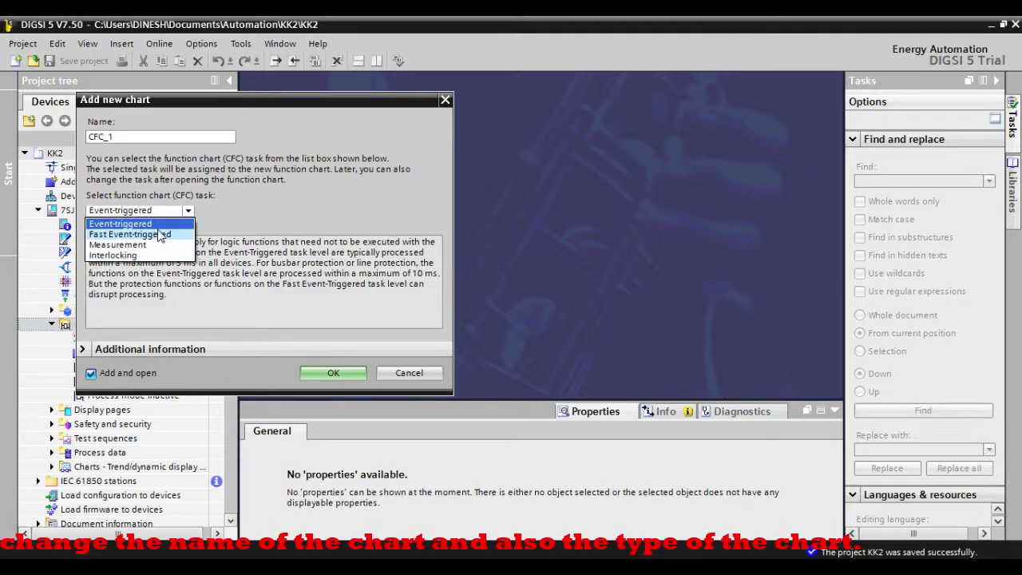
click(147, 255)
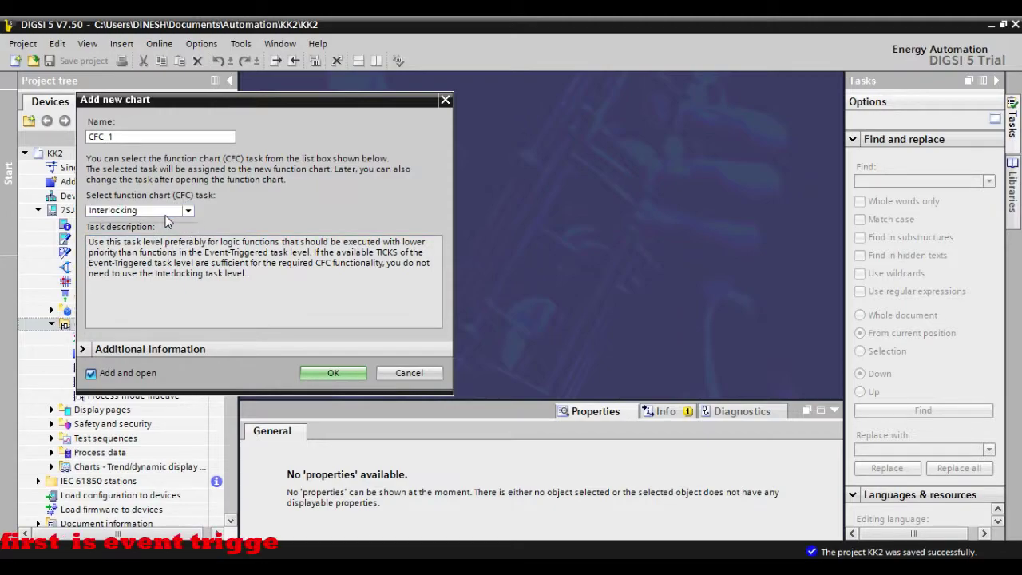
click(166, 215)
click(166, 215)
drag(192, 109, 389, 103)
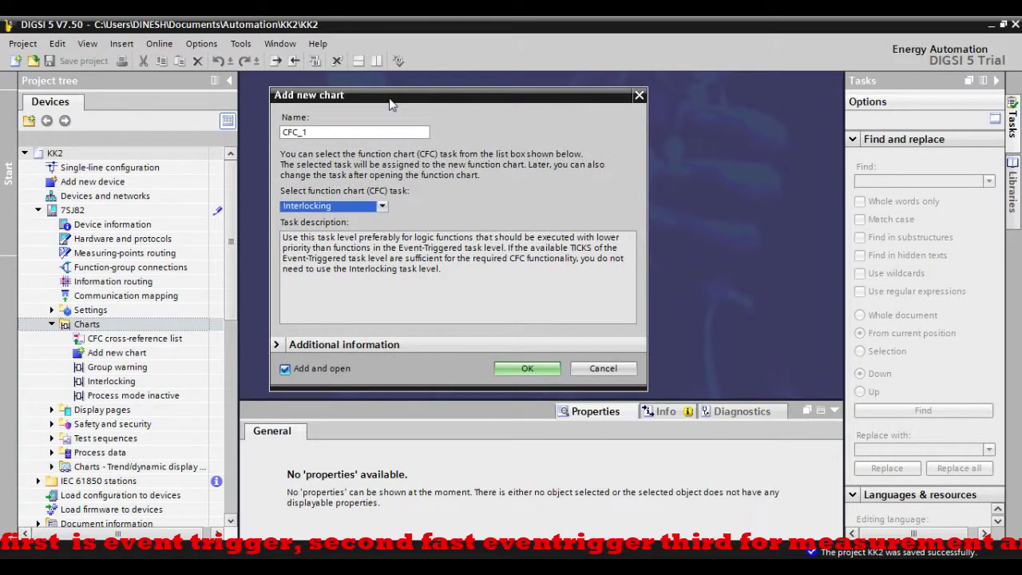
click(373, 206)
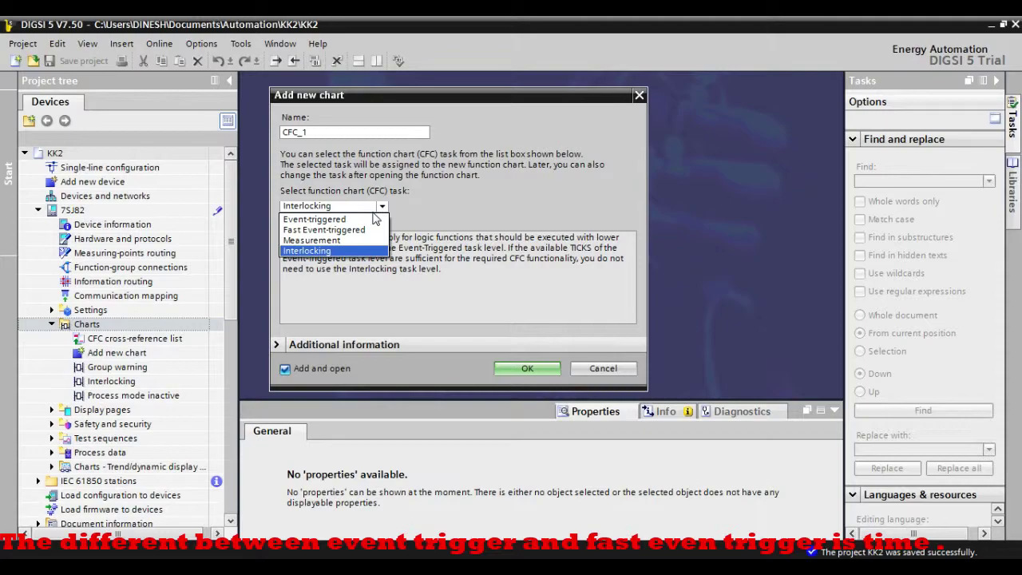
click(374, 209)
click(374, 210)
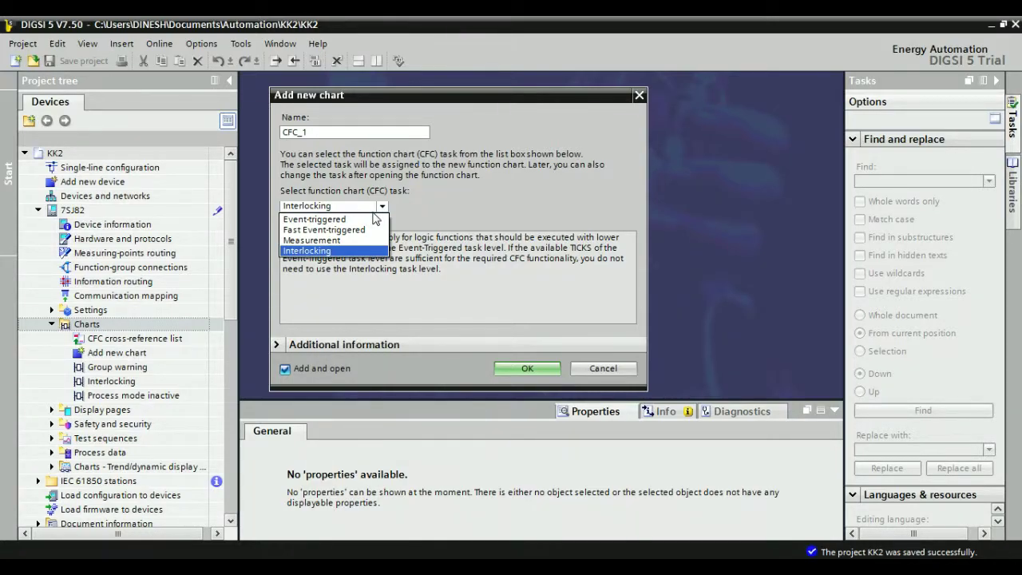
click(388, 203)
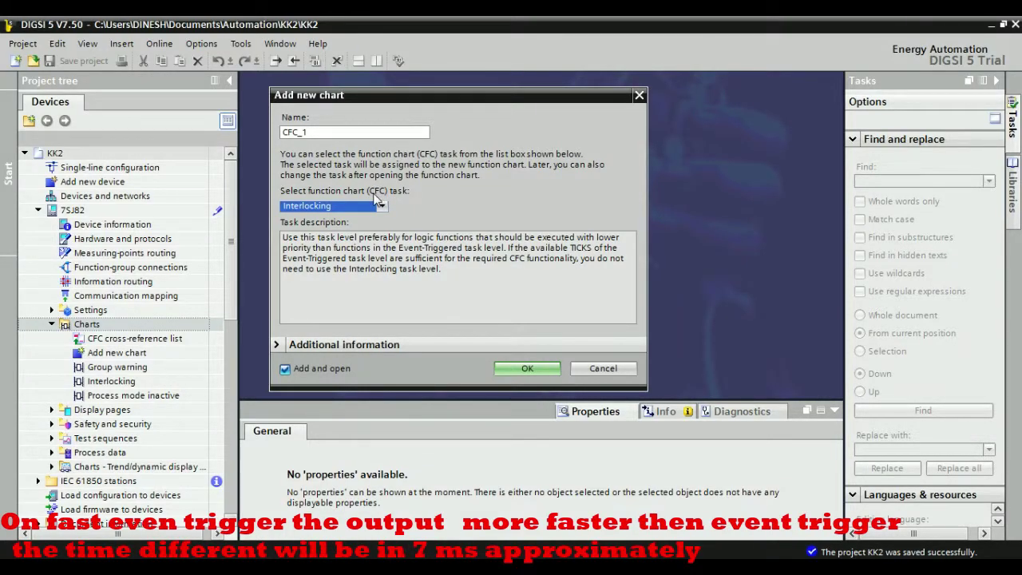
key(shift+Tab)
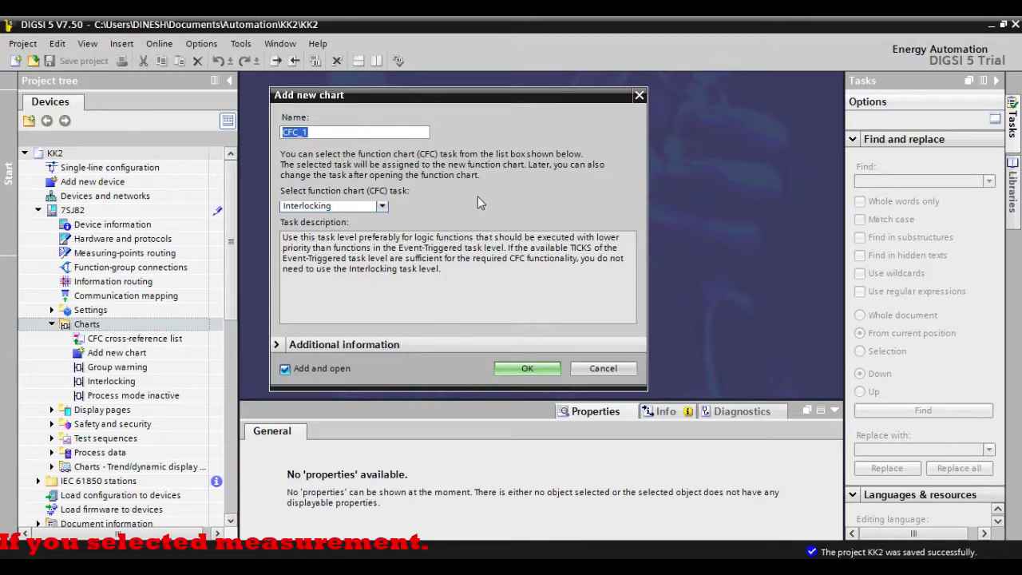
text(logic)
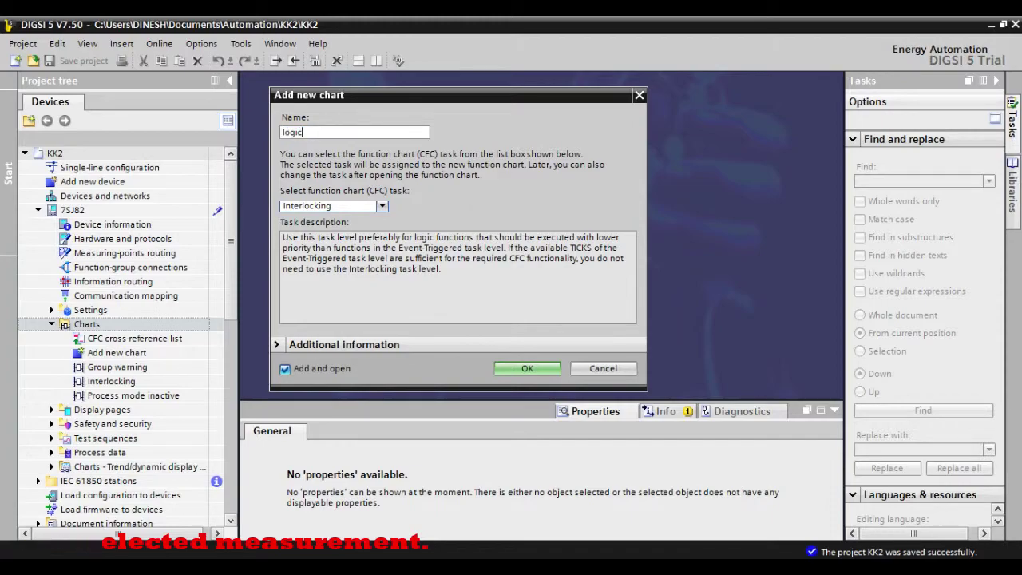
Try the Measurement and Fast Event-triggered tasks for the new chart, and return the task to Interlocking
click(382, 206)
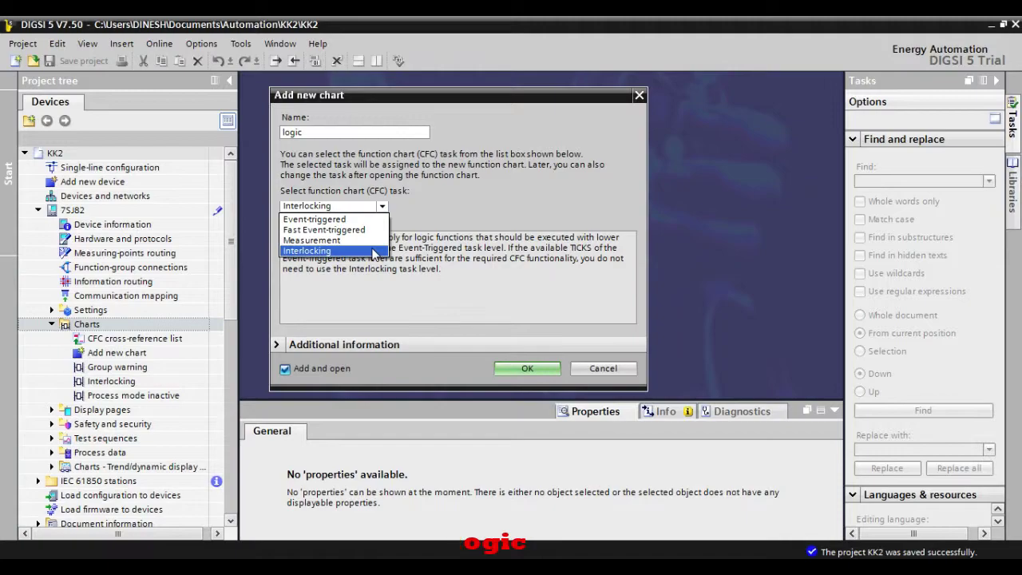
click(374, 241)
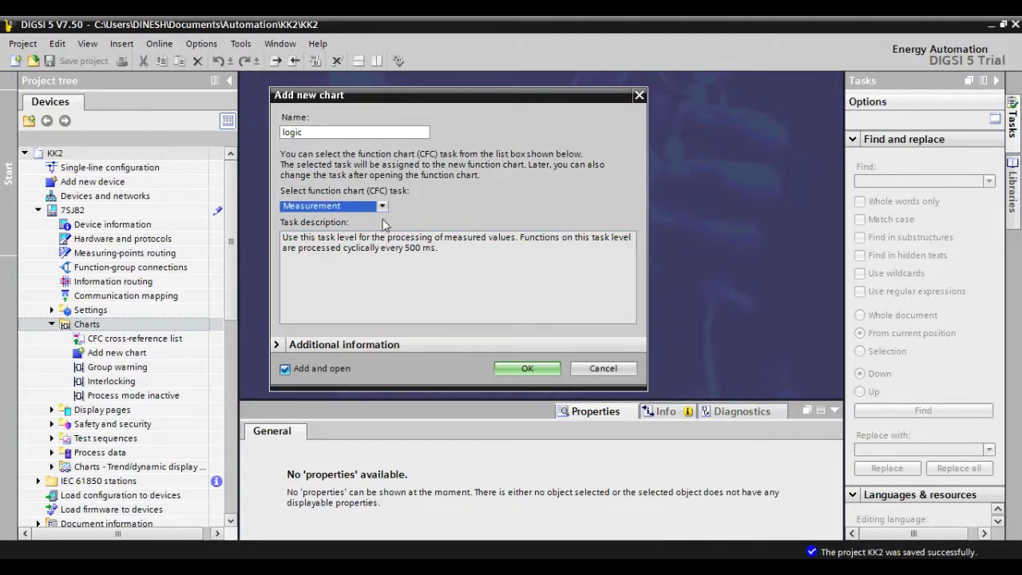
click(382, 206)
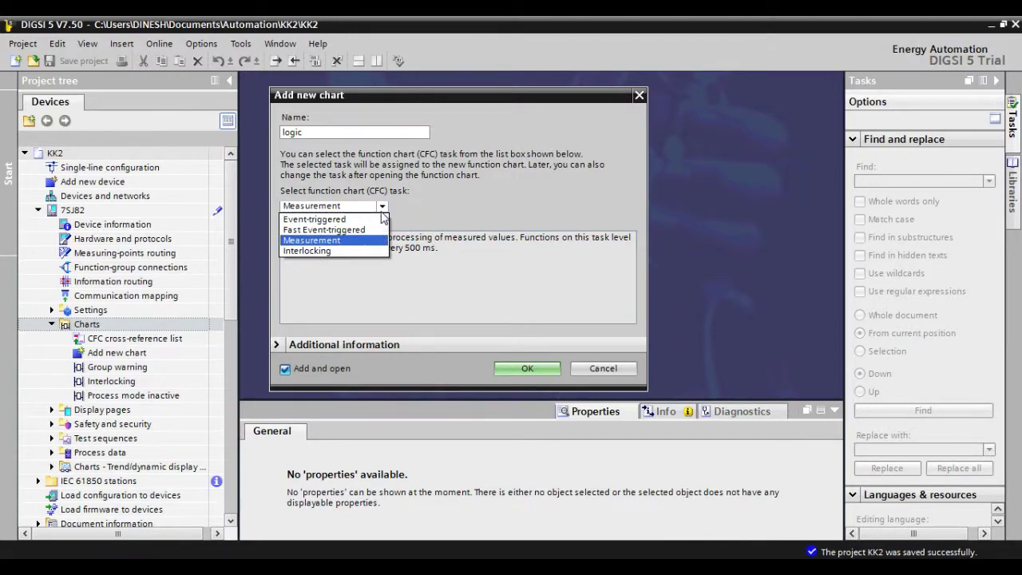
click(352, 229)
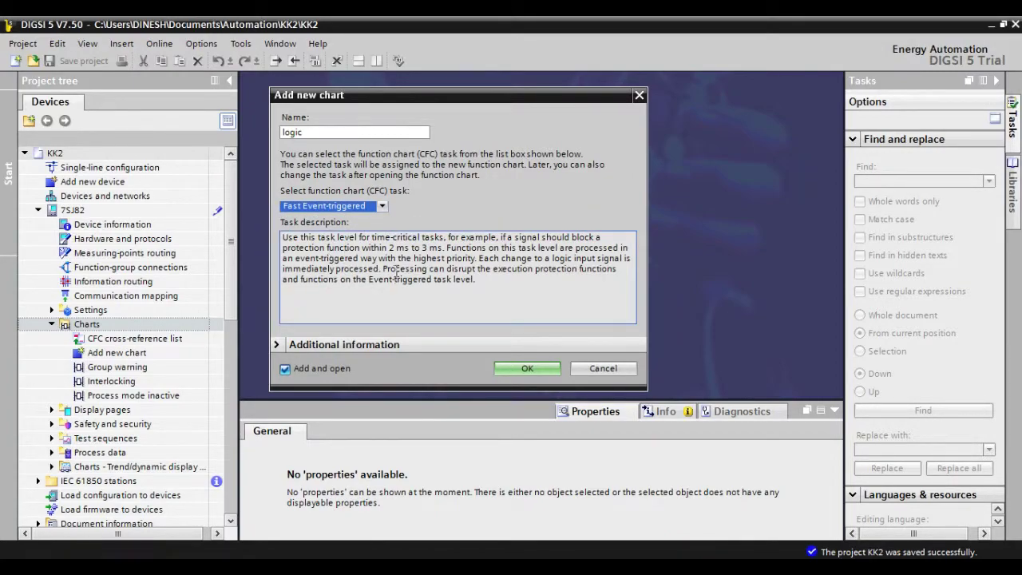
click(381, 206)
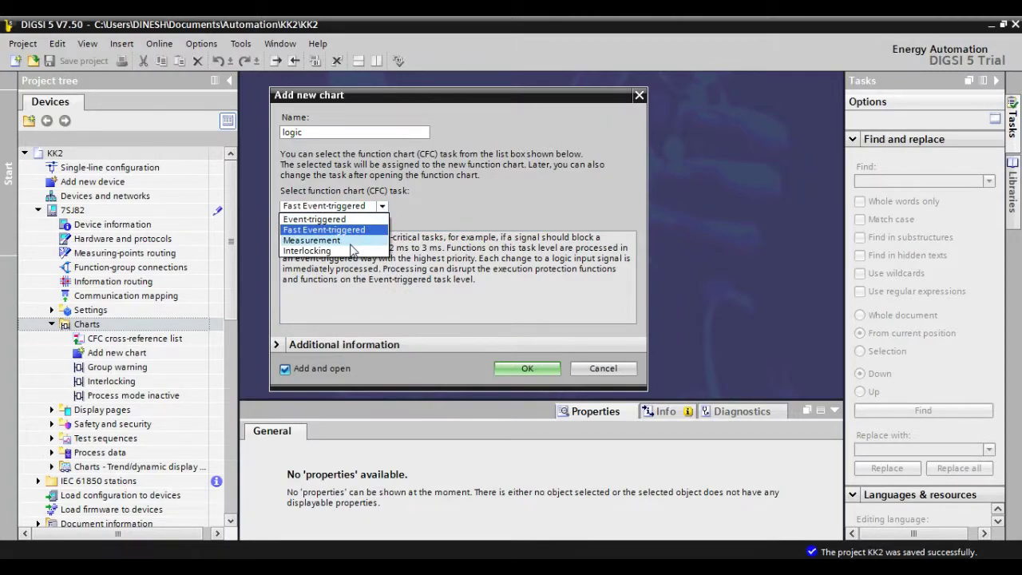
click(352, 250)
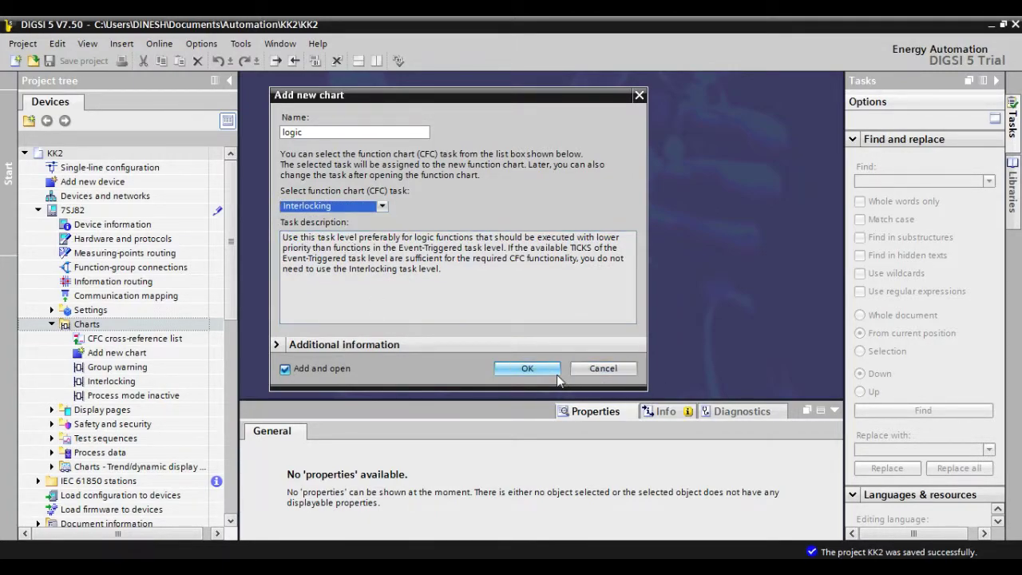
Create and open the chart, and enlarge its worksheet by collapsing the properties area and the project tree
click(527, 369)
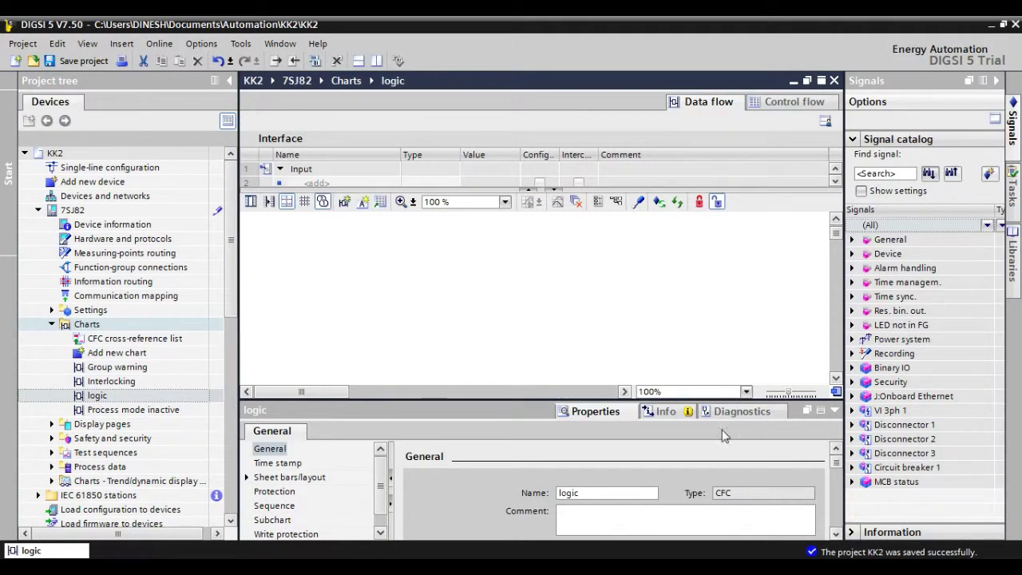
click(834, 410)
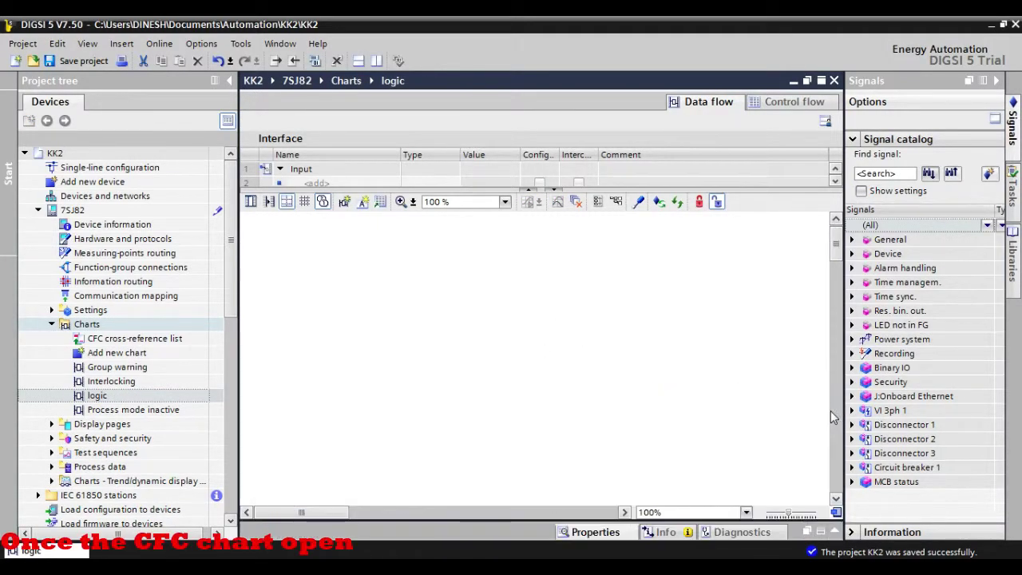
click(229, 82)
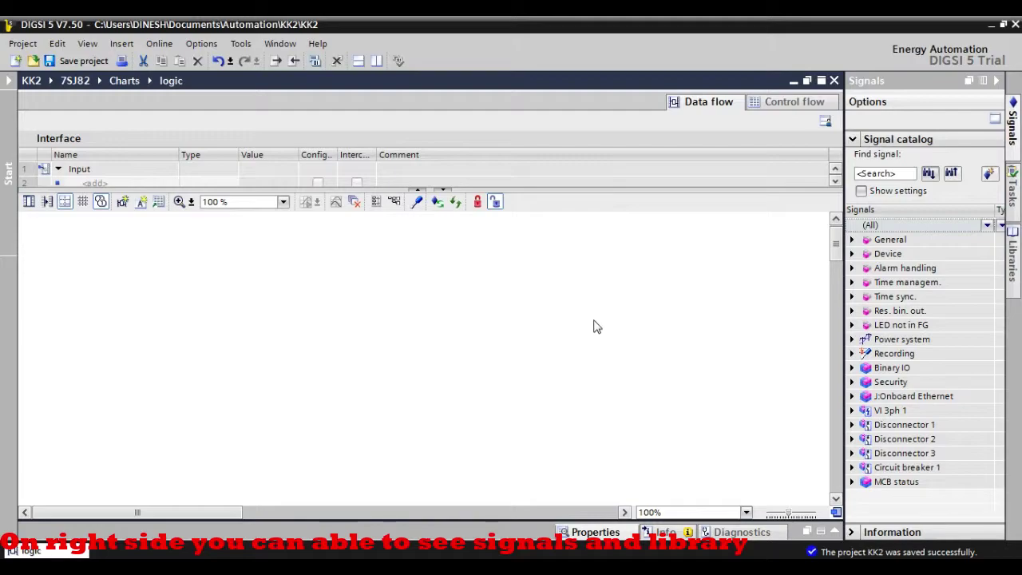
Look over the signal catalog and the project and global libraries available for the chart
click(1013, 231)
click(1014, 131)
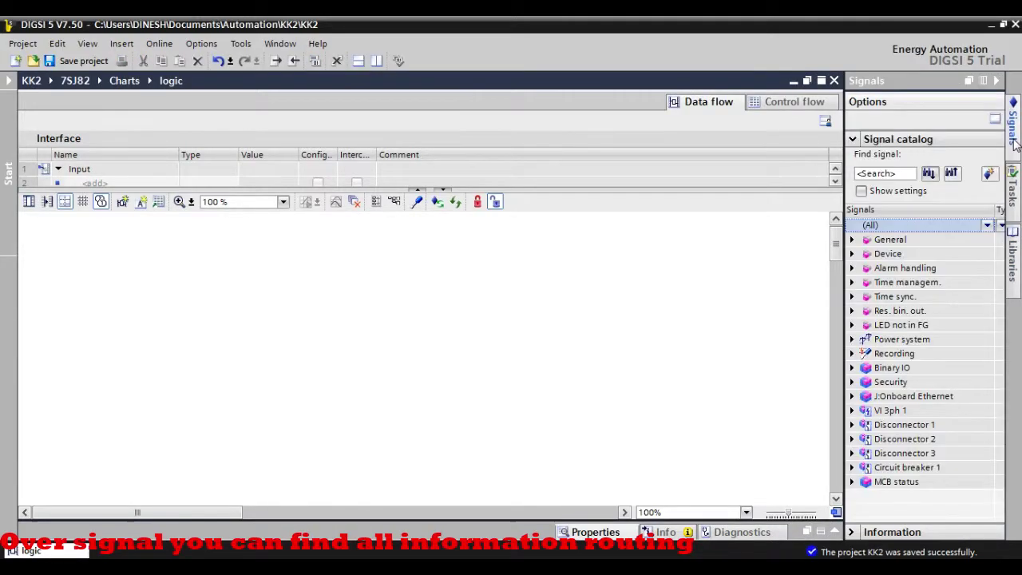
click(1013, 247)
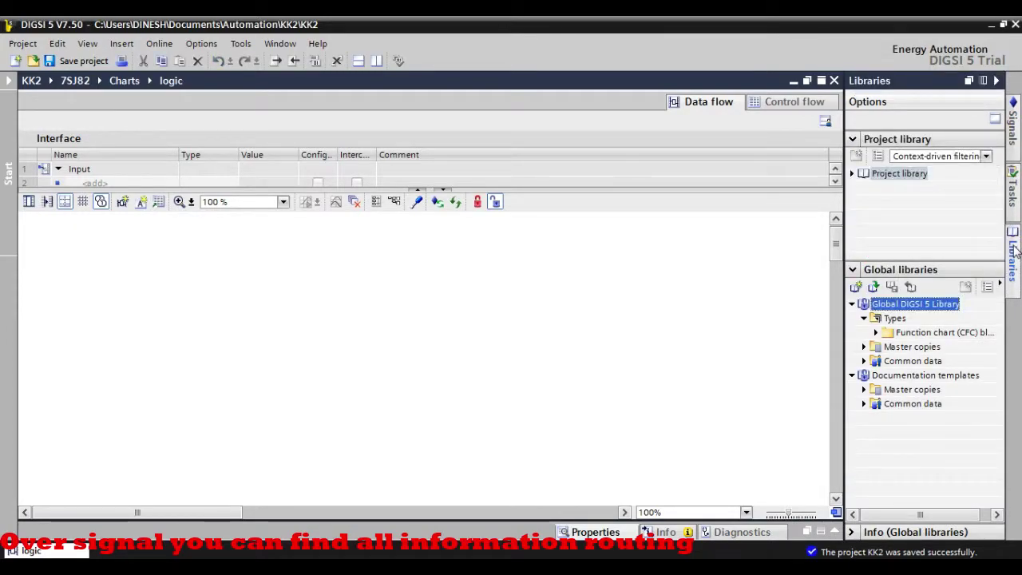
click(1015, 151)
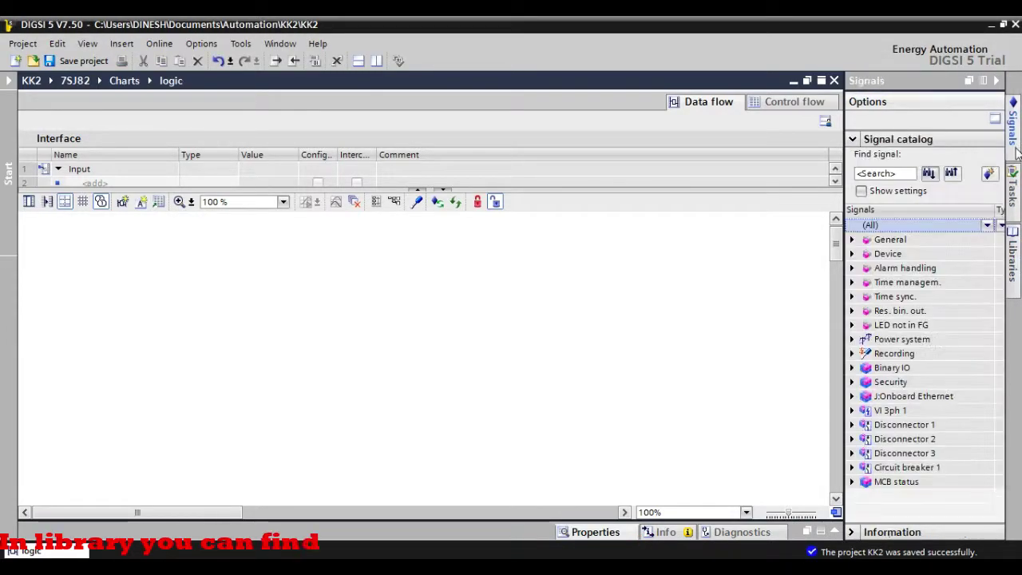
Place an OR block from the Logical function chart blocks of the Global DIGSI 5 Library in the middle of the chart
click(1014, 249)
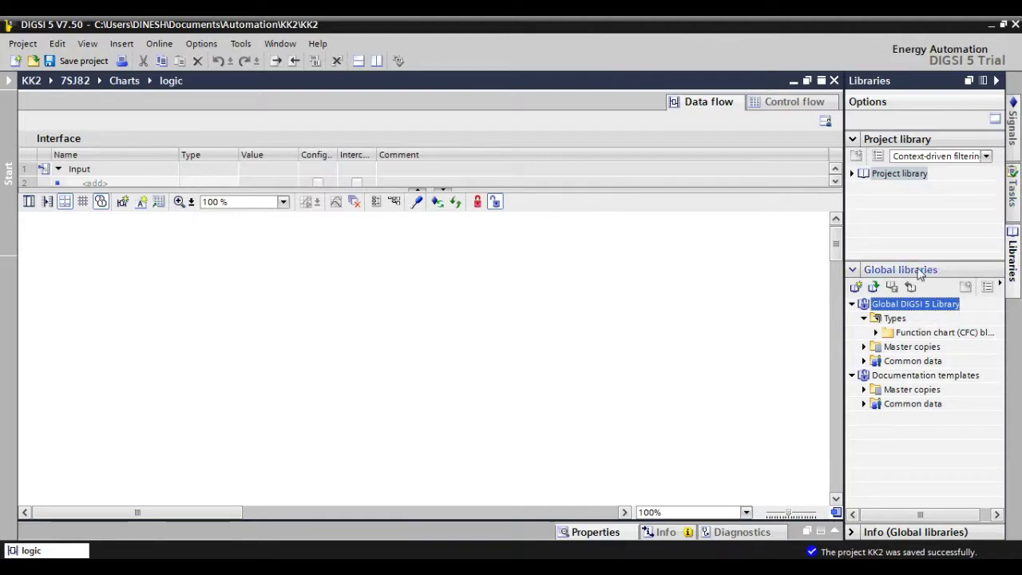
click(876, 334)
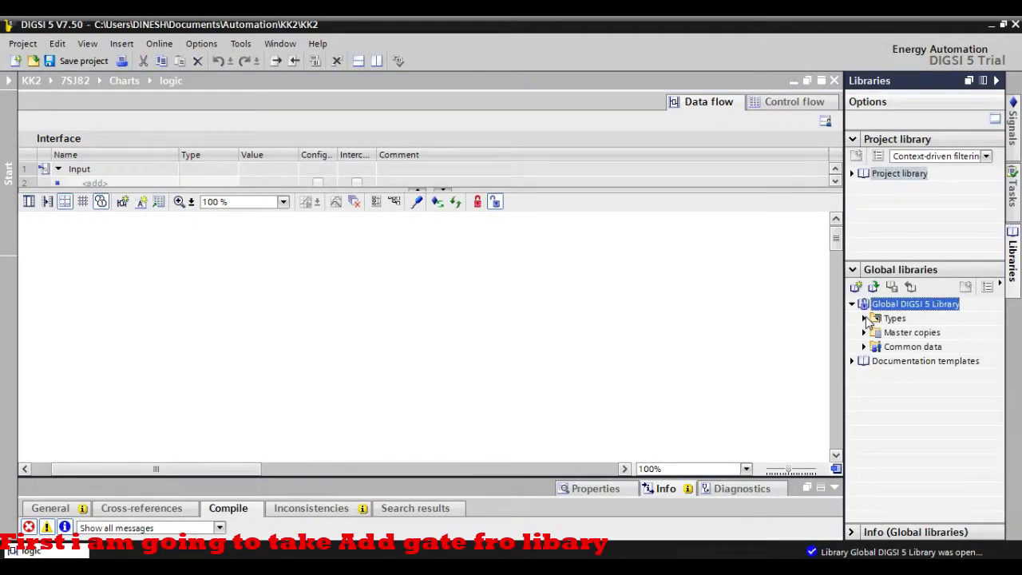
click(865, 319)
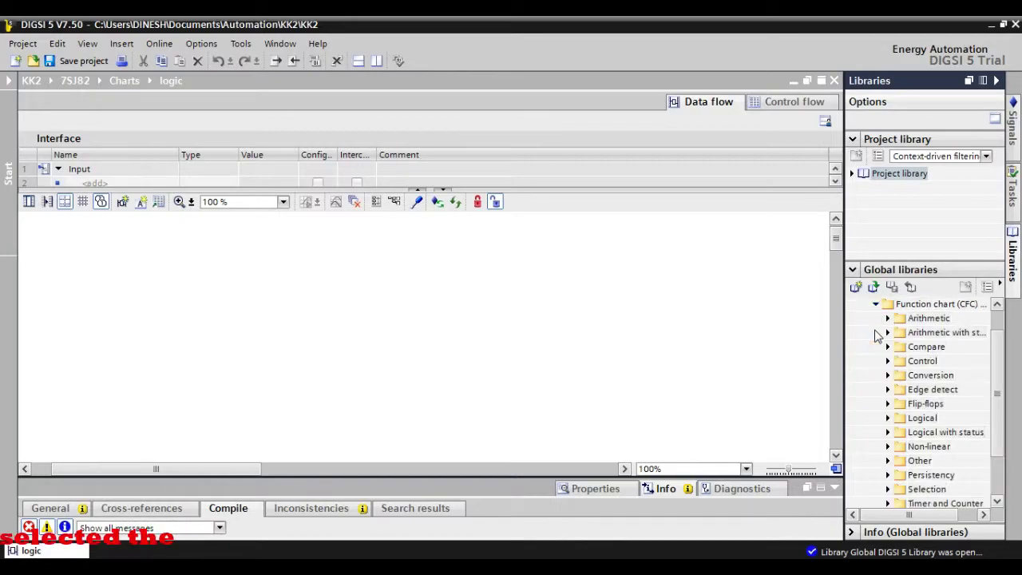
click(876, 332)
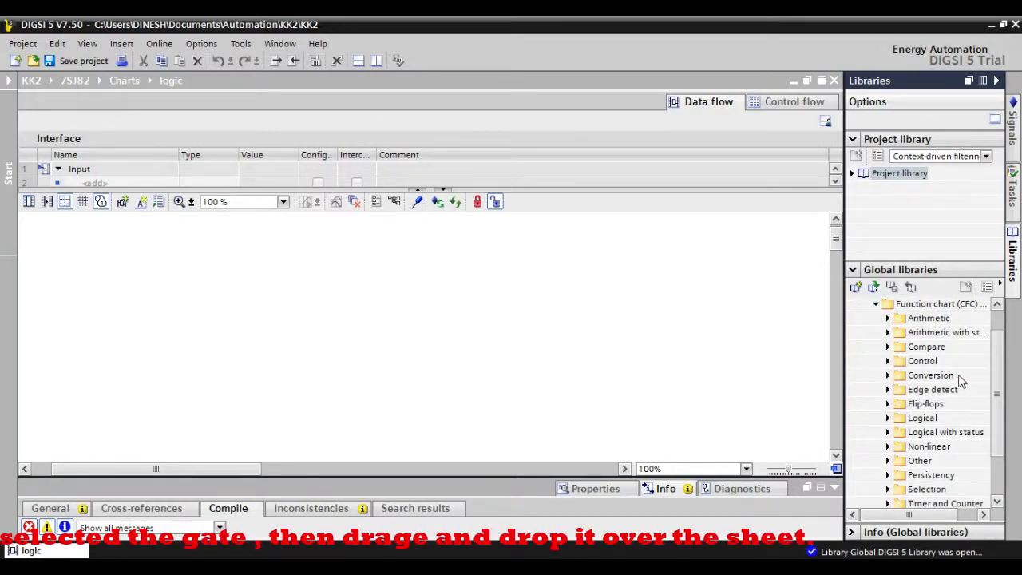
click(888, 417)
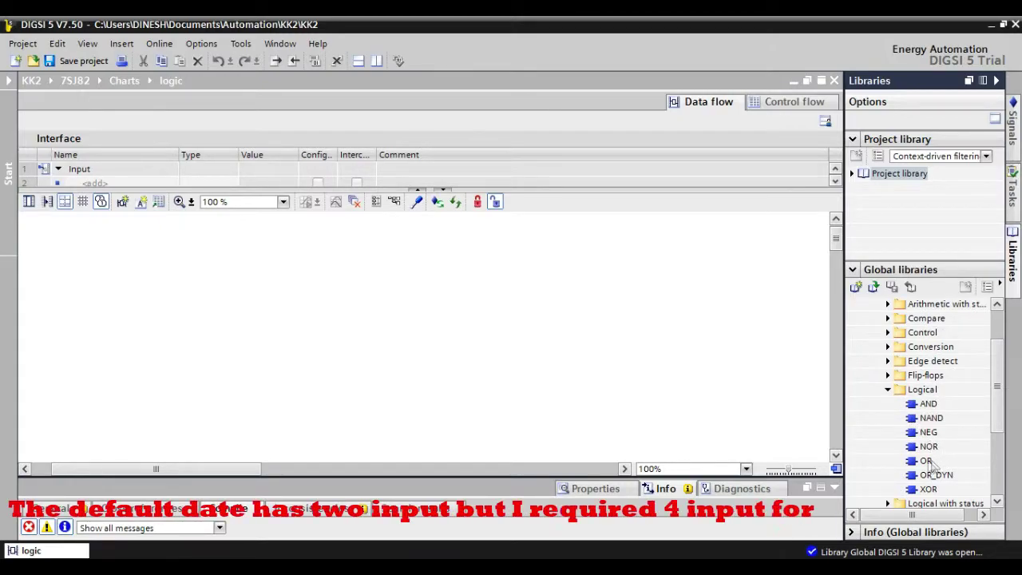
drag(926, 460, 398, 264)
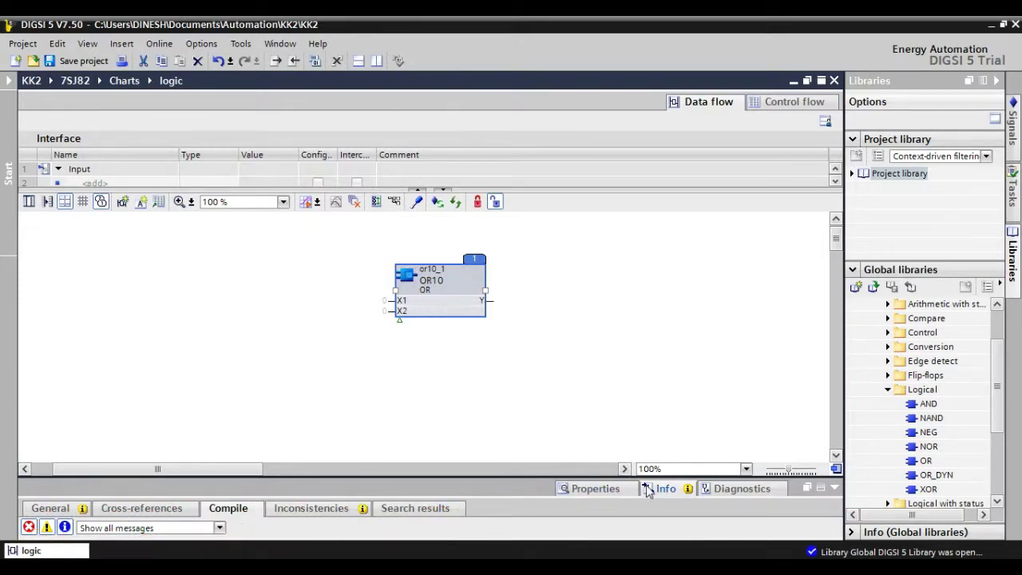
Rename the OR block as Protection trip in its general properties
click(622, 491)
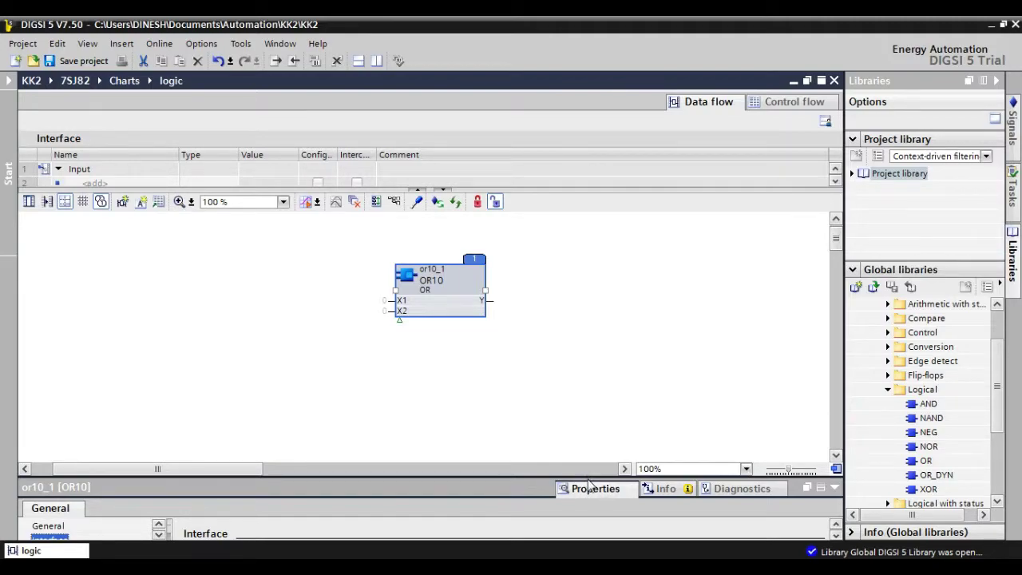
drag(588, 477, 589, 378)
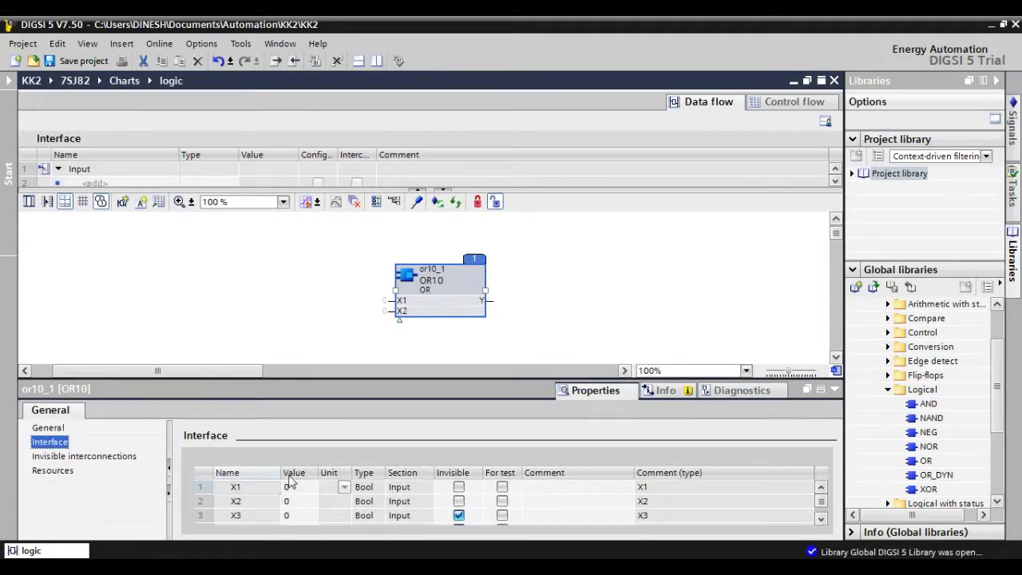
click(70, 431)
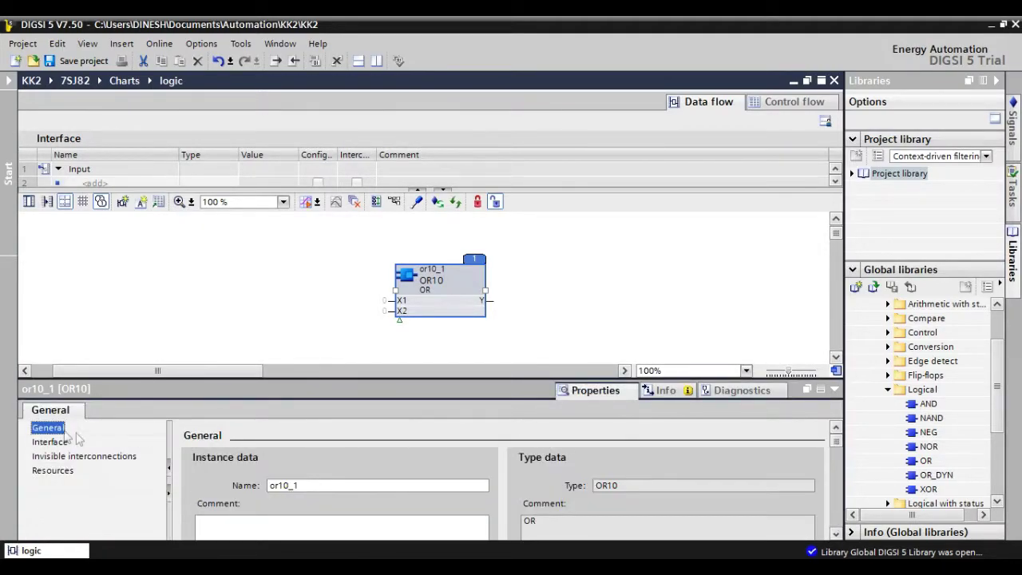
click(389, 483)
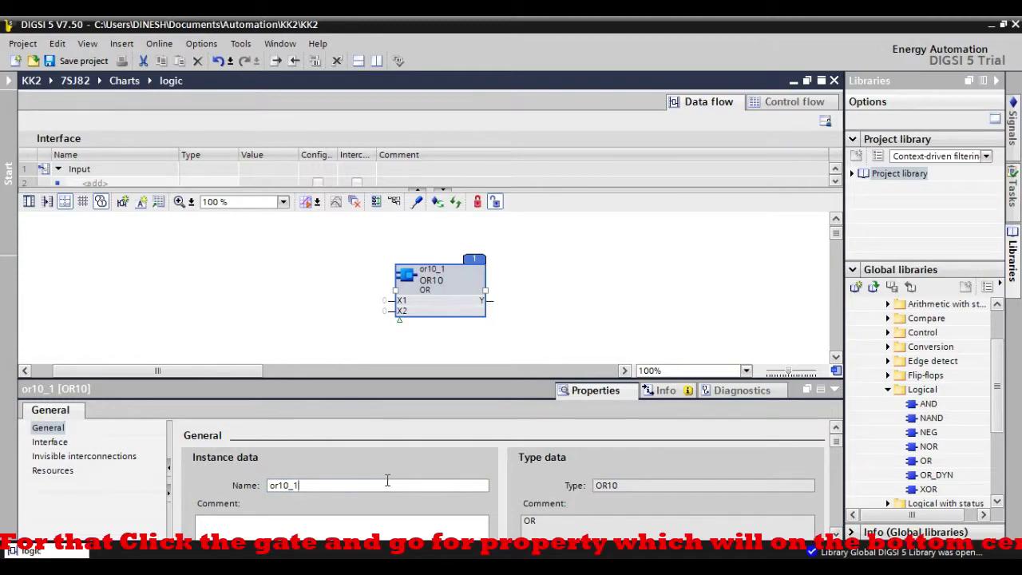
drag(355, 485, 268, 486)
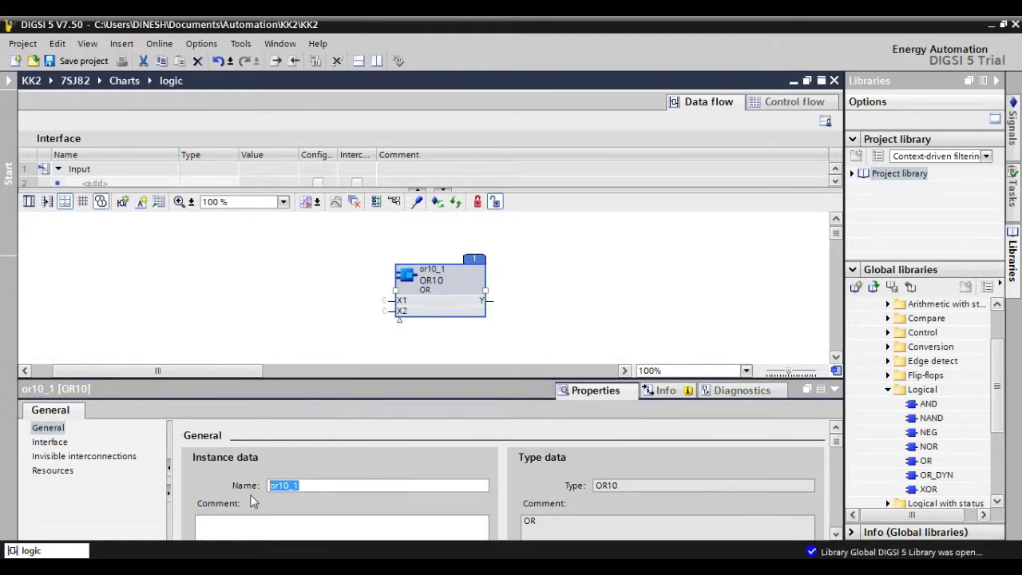
text(Pr)
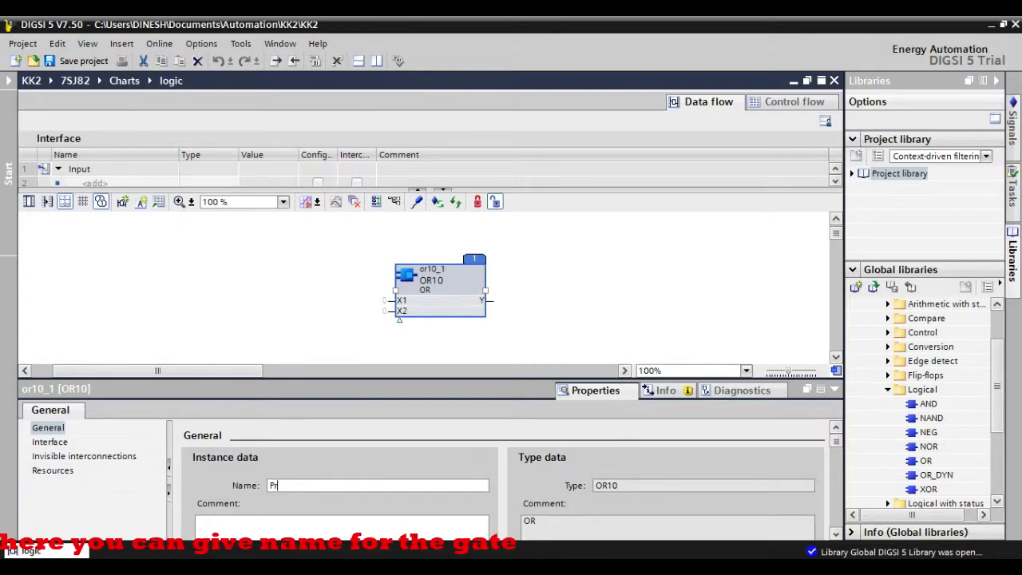
text(otection trip)
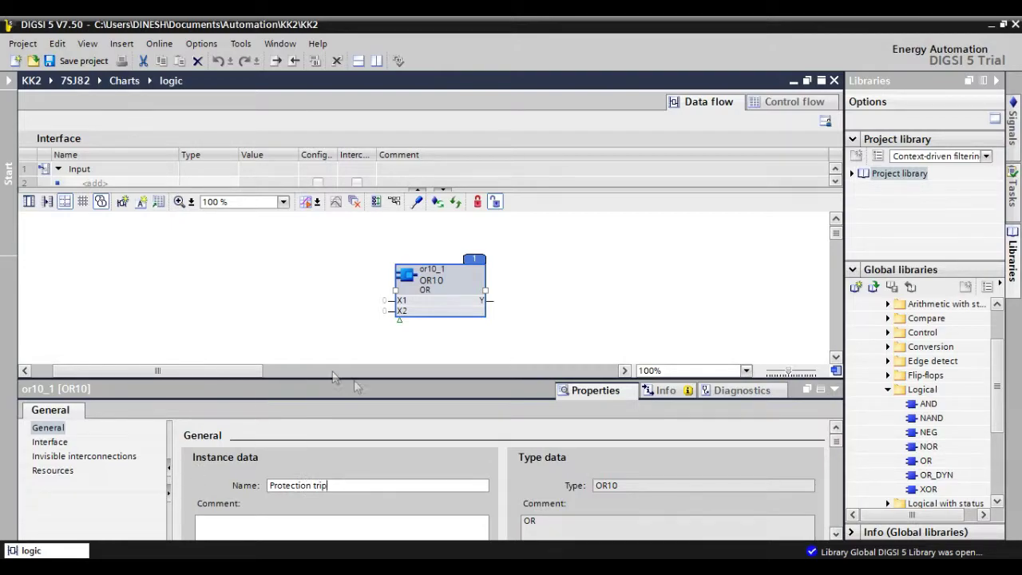
click(318, 522)
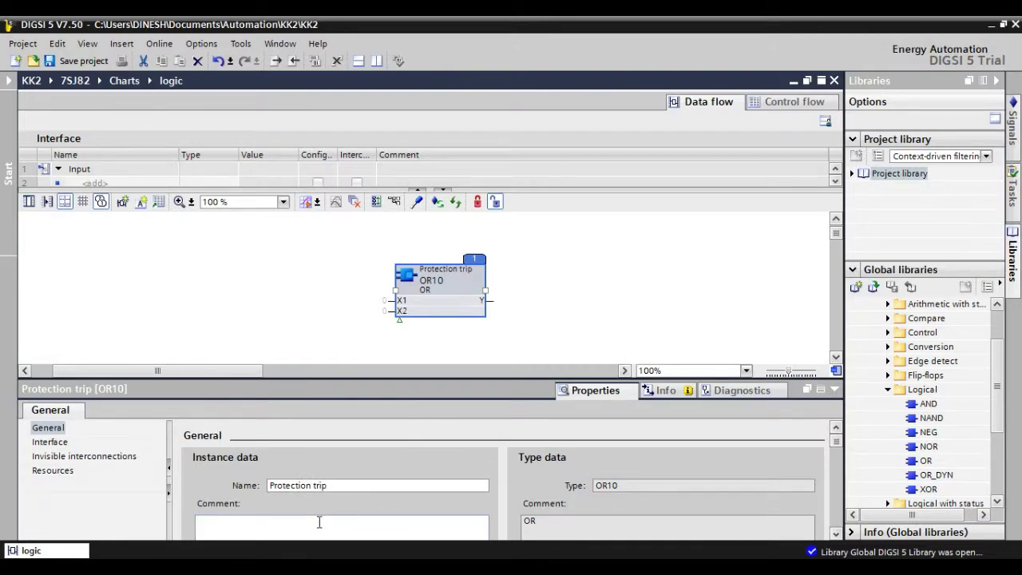
Show the OR block's interface settings in an enlarged properties area and move the block slightly up in the chart
click(57, 442)
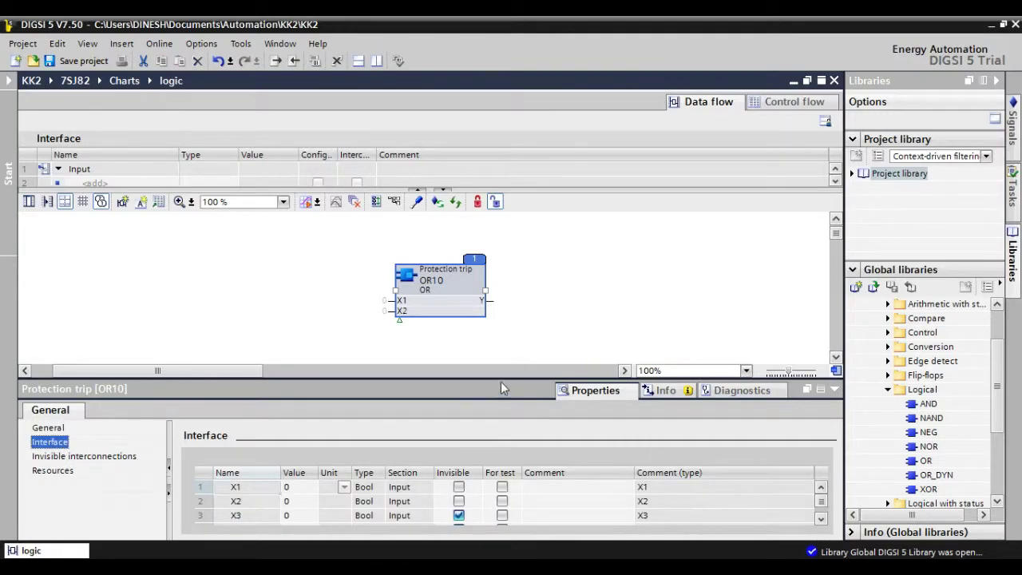
drag(502, 378, 503, 349)
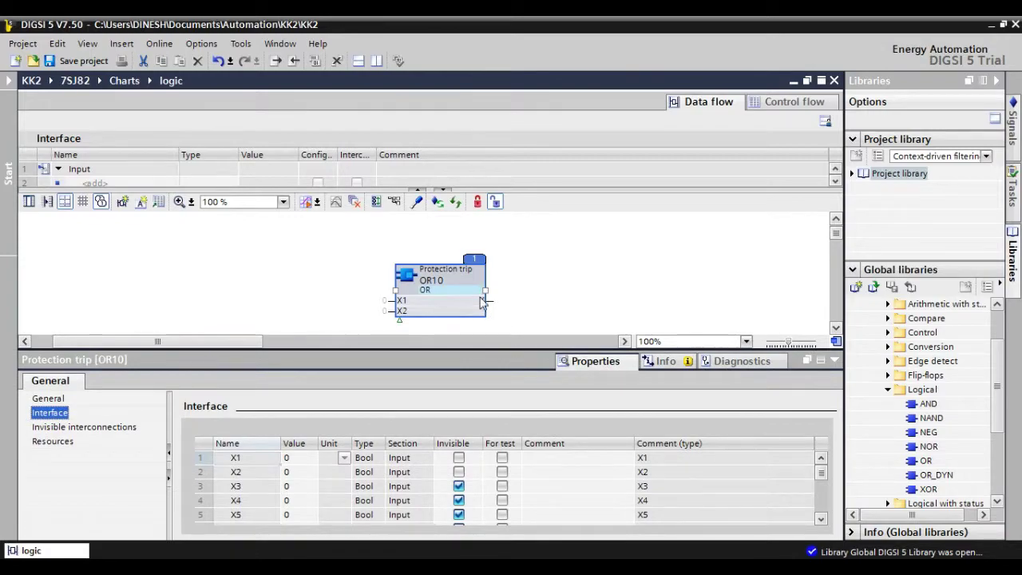
drag(468, 280, 451, 238)
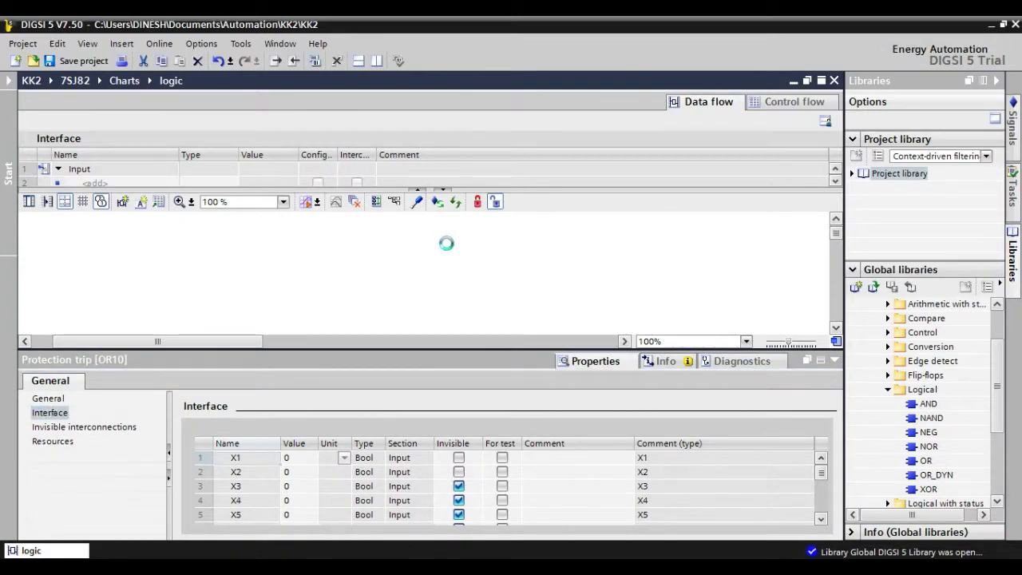
click(522, 271)
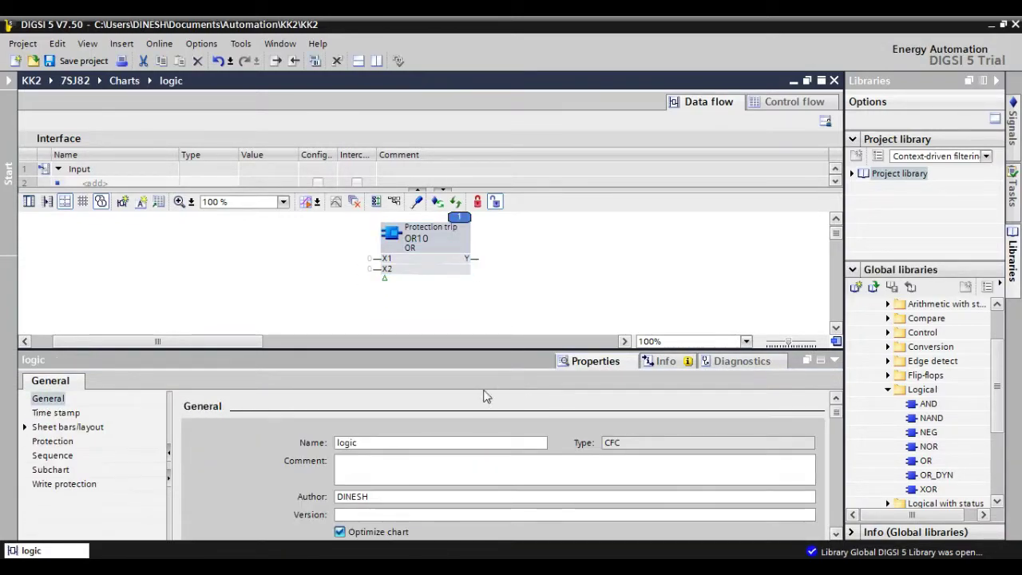
click(665, 361)
click(613, 365)
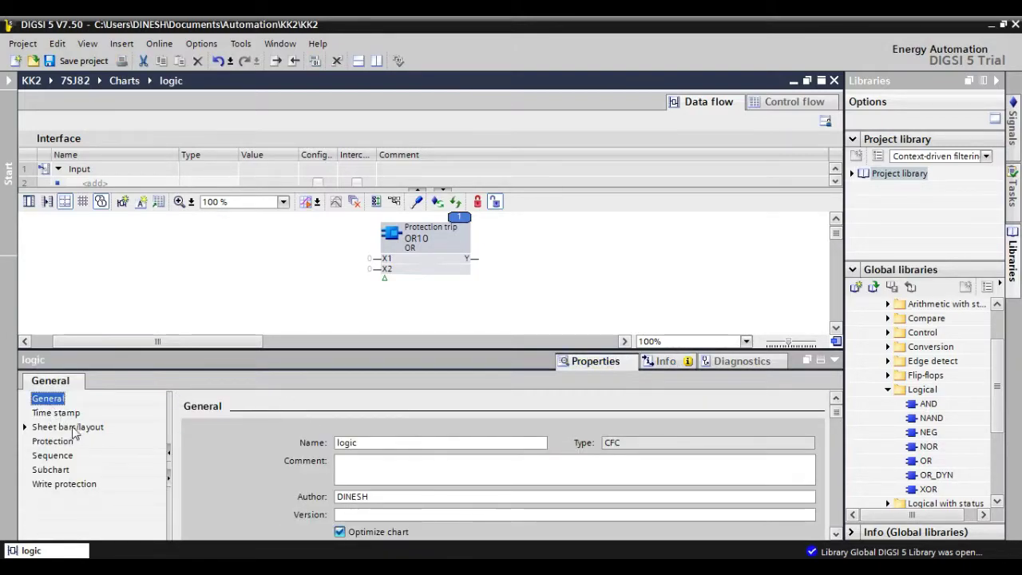
click(25, 427)
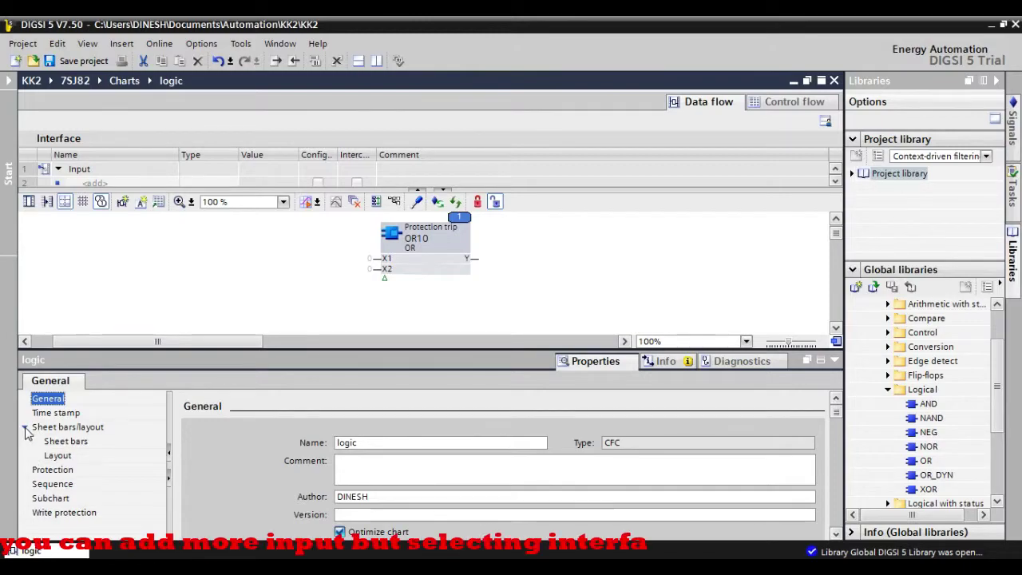
click(40, 428)
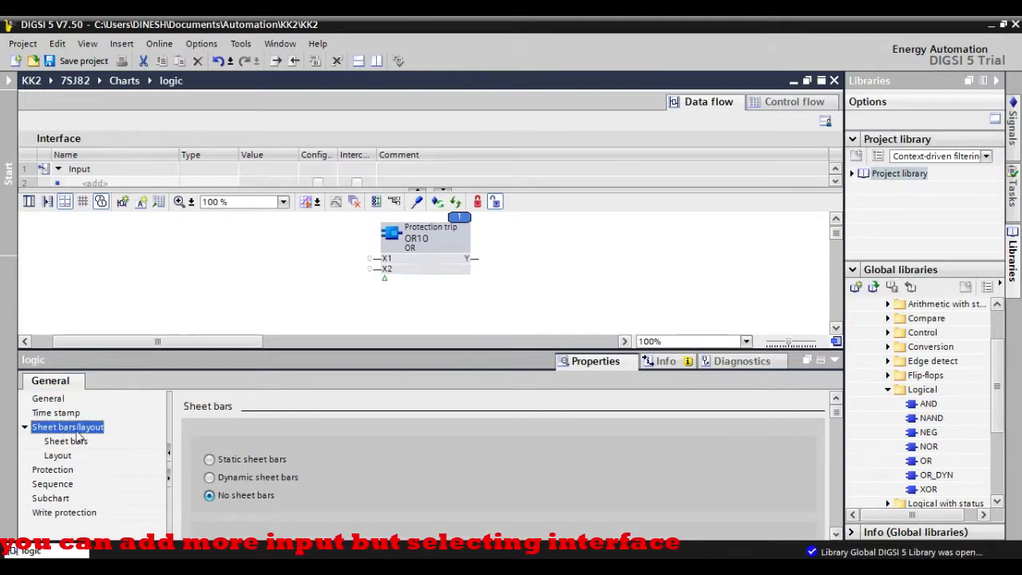
double_click(37, 429)
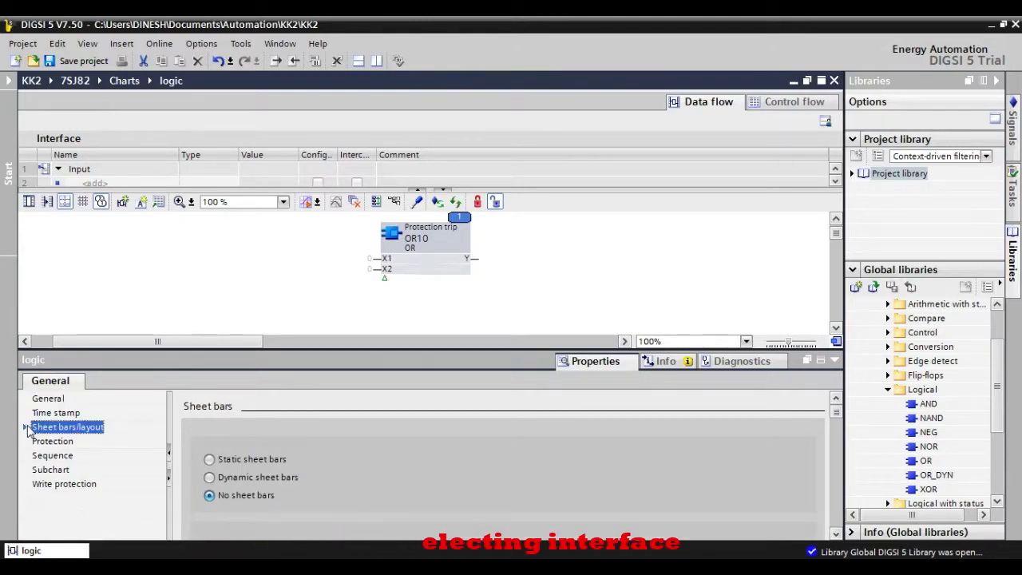
Make inputs X3 and X4 of the Protection trip block visible, and enlarge the worksheet by shrinking the properties area
click(461, 249)
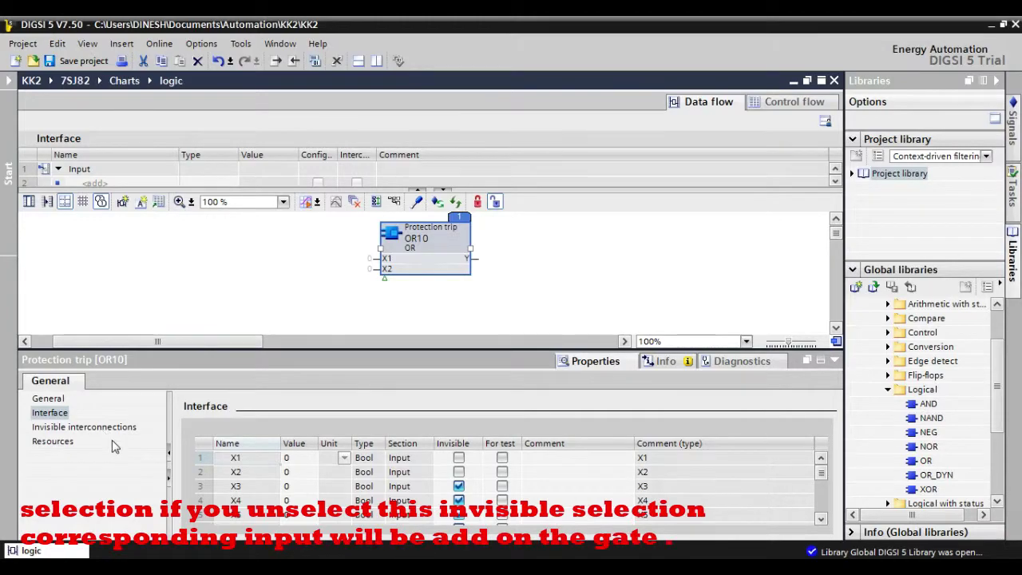
click(467, 492)
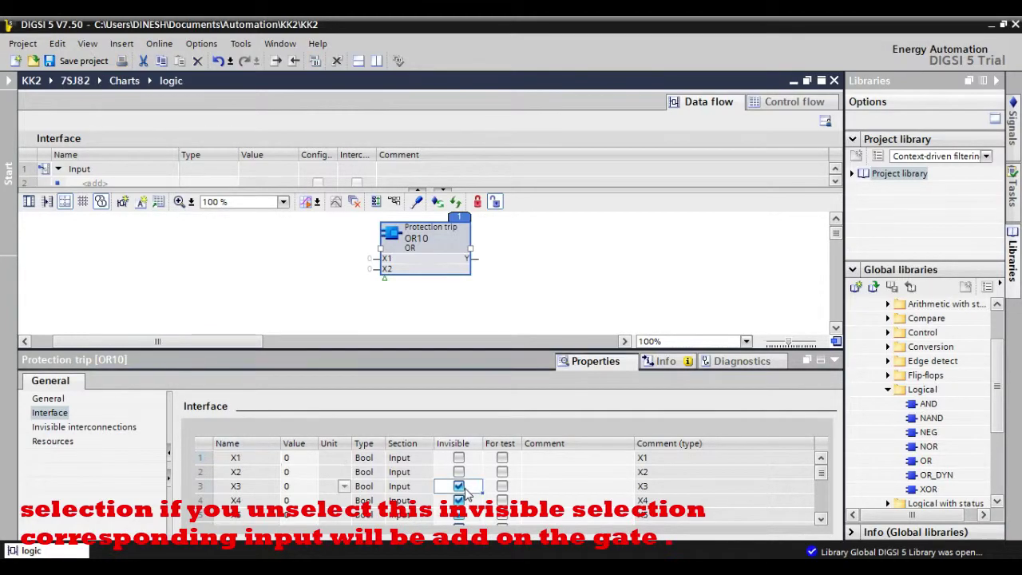
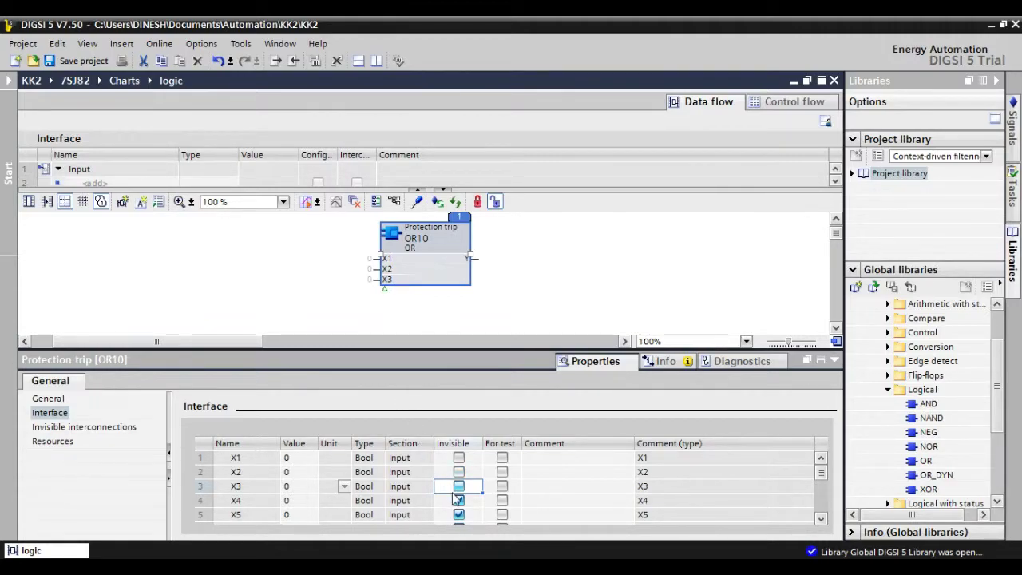
click(458, 501)
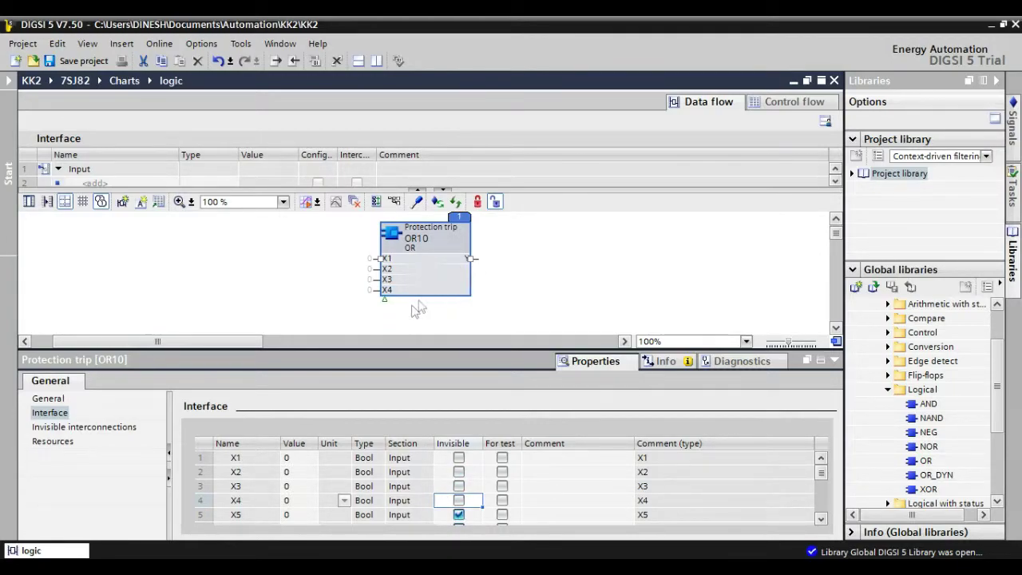
click(306, 315)
click(306, 314)
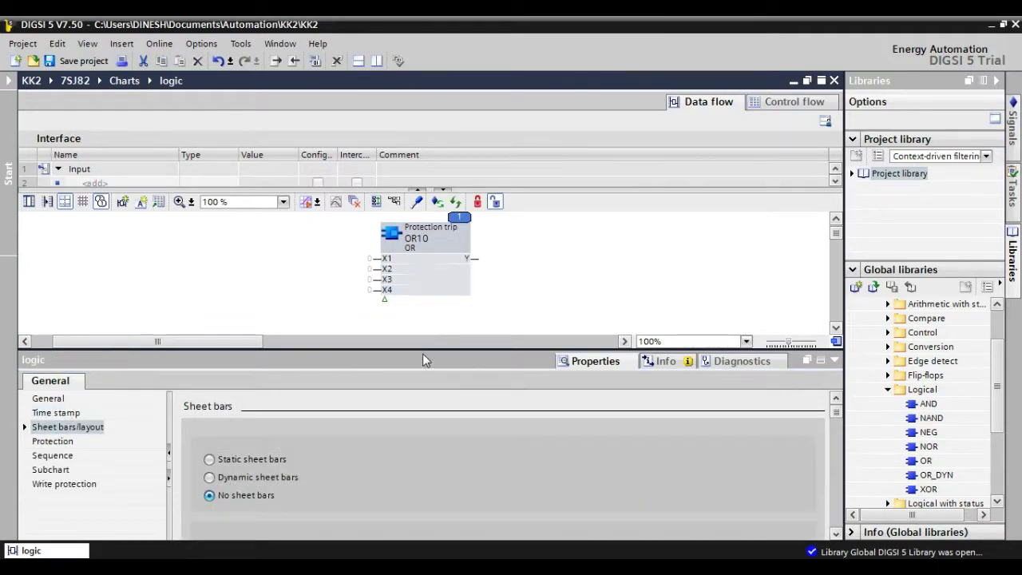
drag(425, 351, 429, 413)
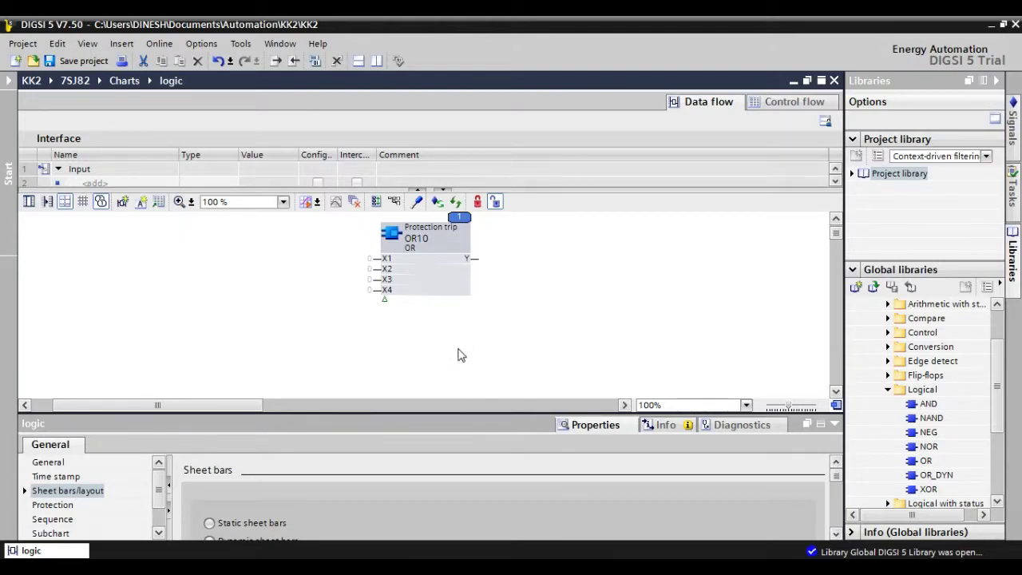
Connect the Operate general signal of Definite-T 1 under VI 3ph 1, 50/51 OC-3ph-B1 to input X1 of the Protection trip block
click(896, 139)
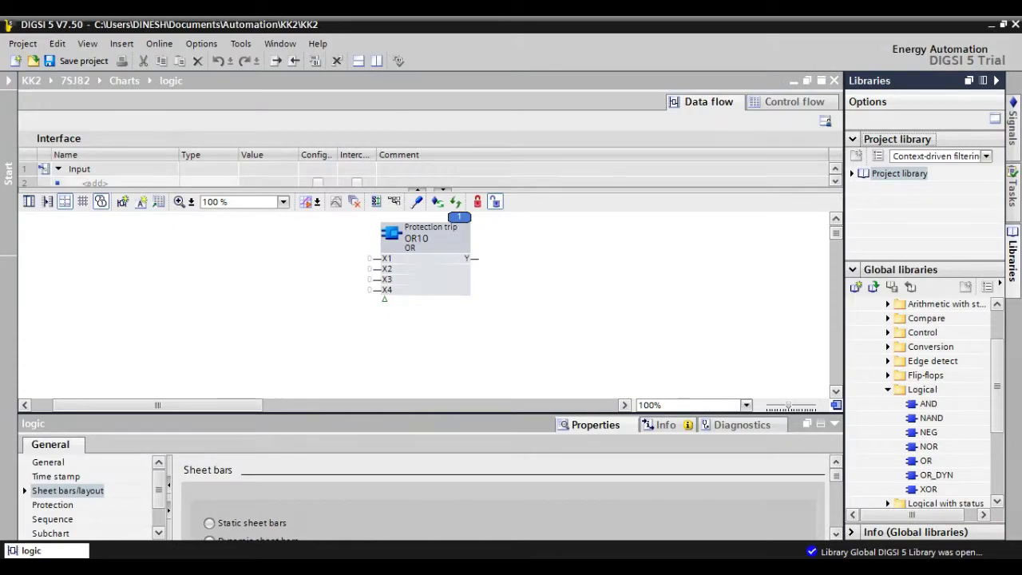
click(1014, 126)
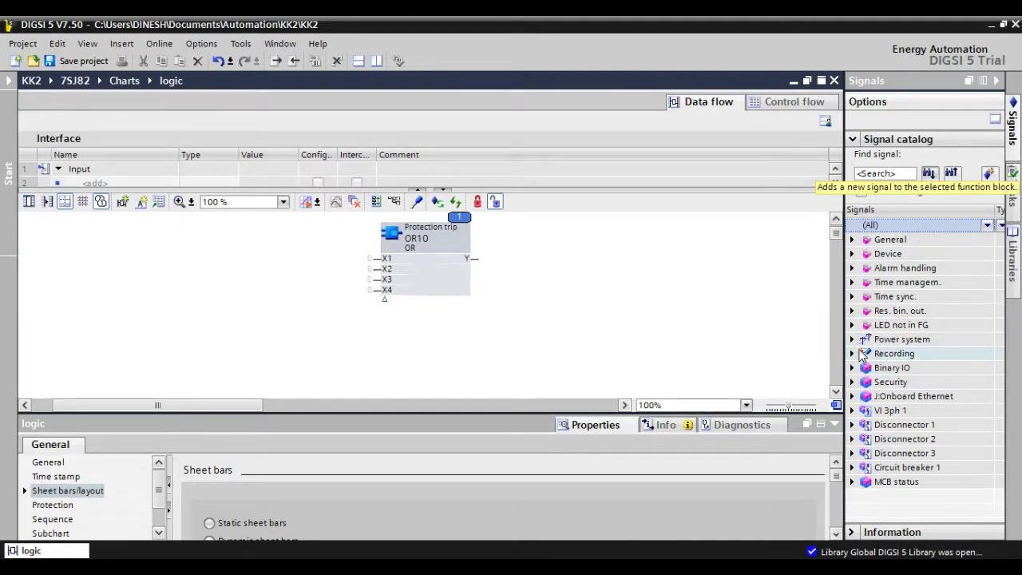
click(853, 410)
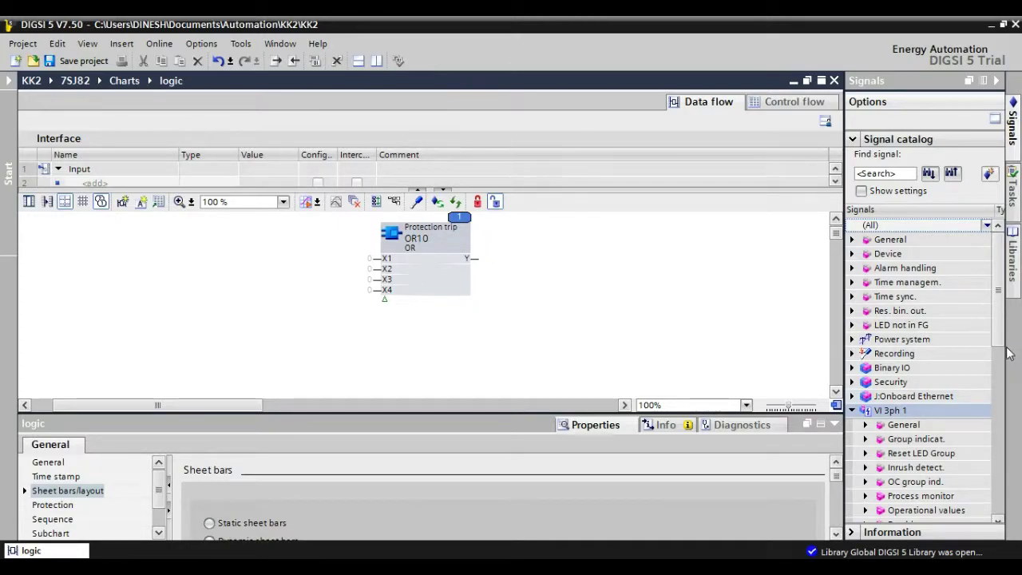
scroll(1003, 359, down, 2)
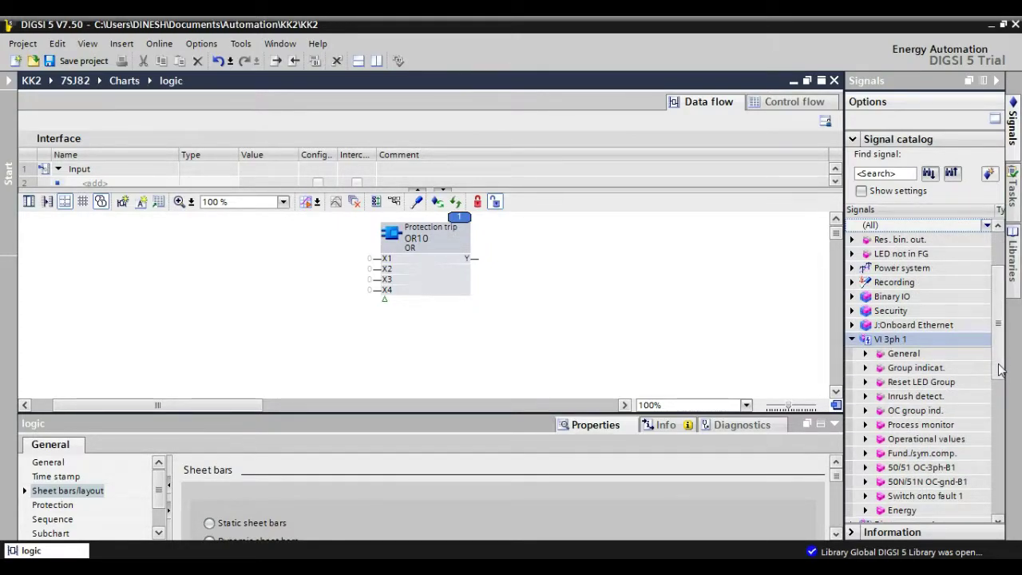
scroll(1003, 369, down, 1)
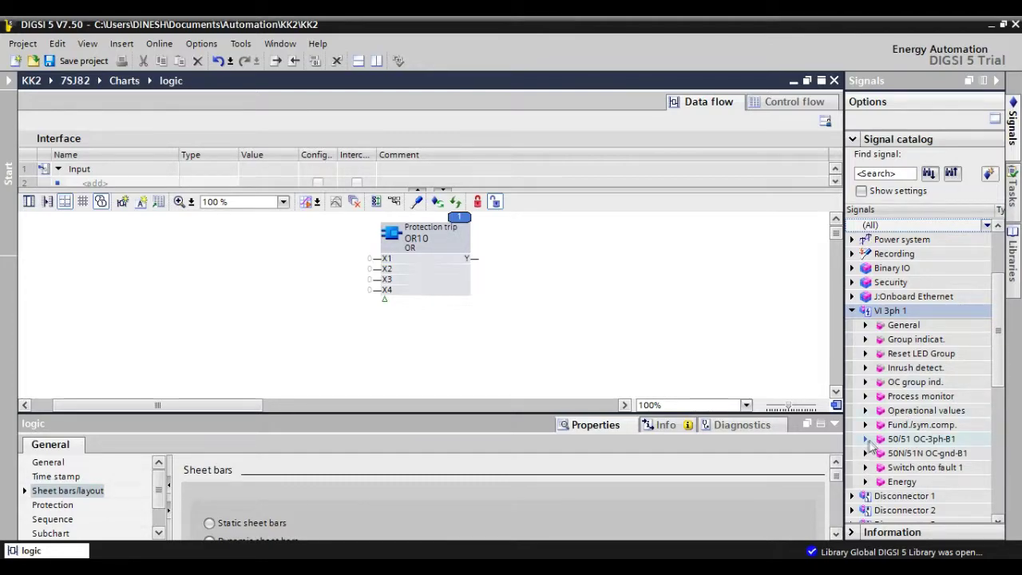
click(866, 439)
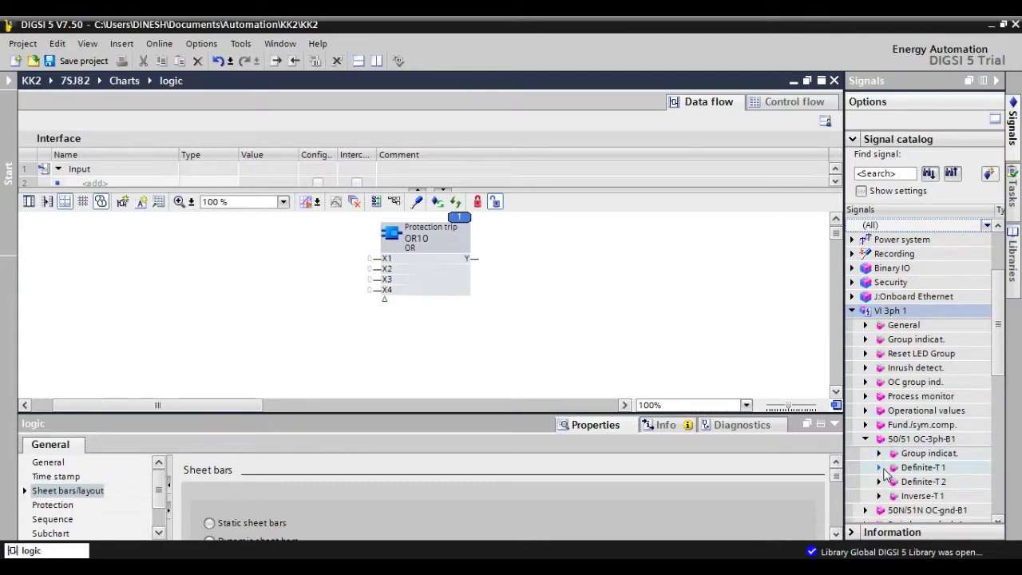
click(880, 468)
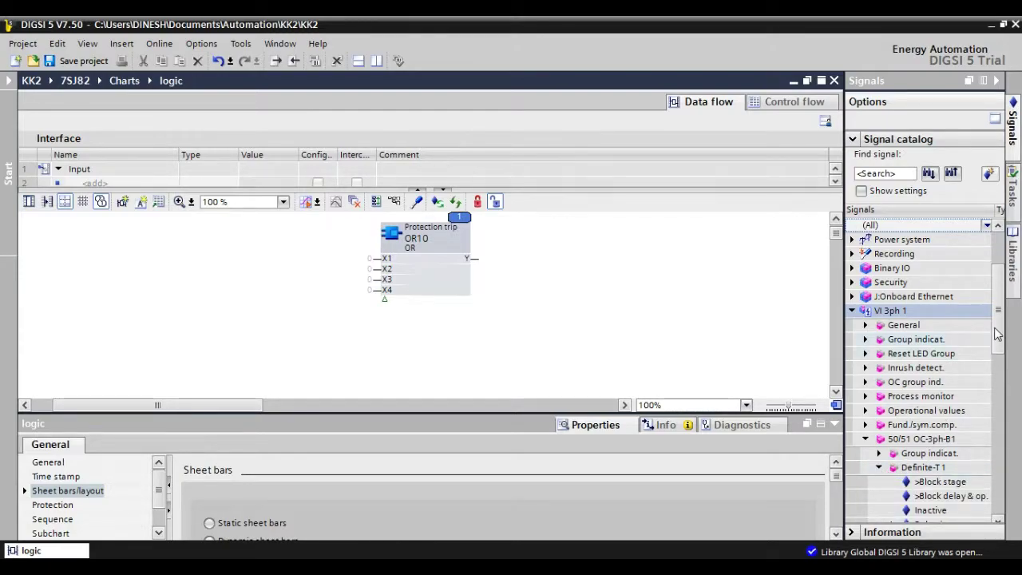
scroll(997, 334, down, 5)
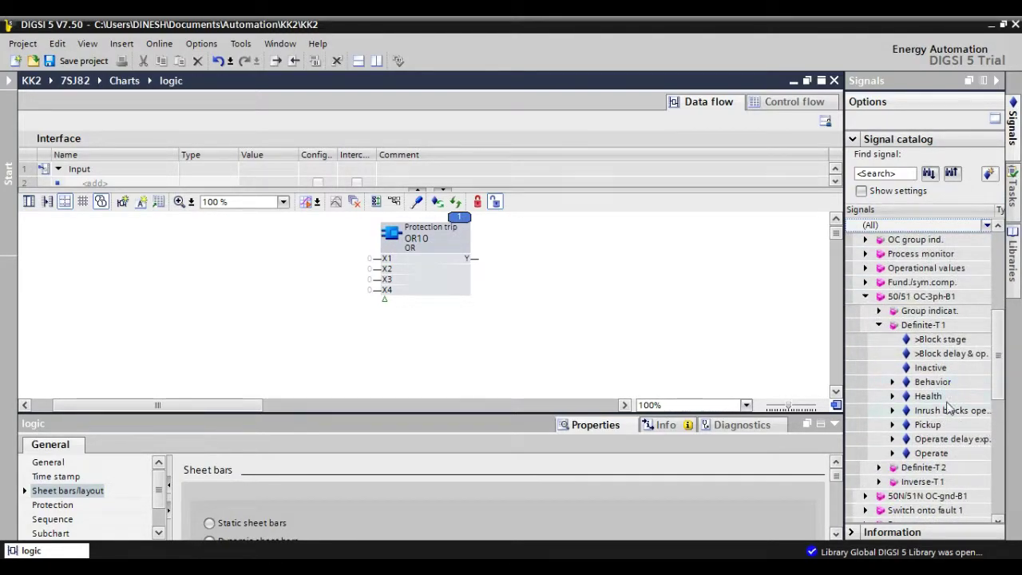
click(895, 454)
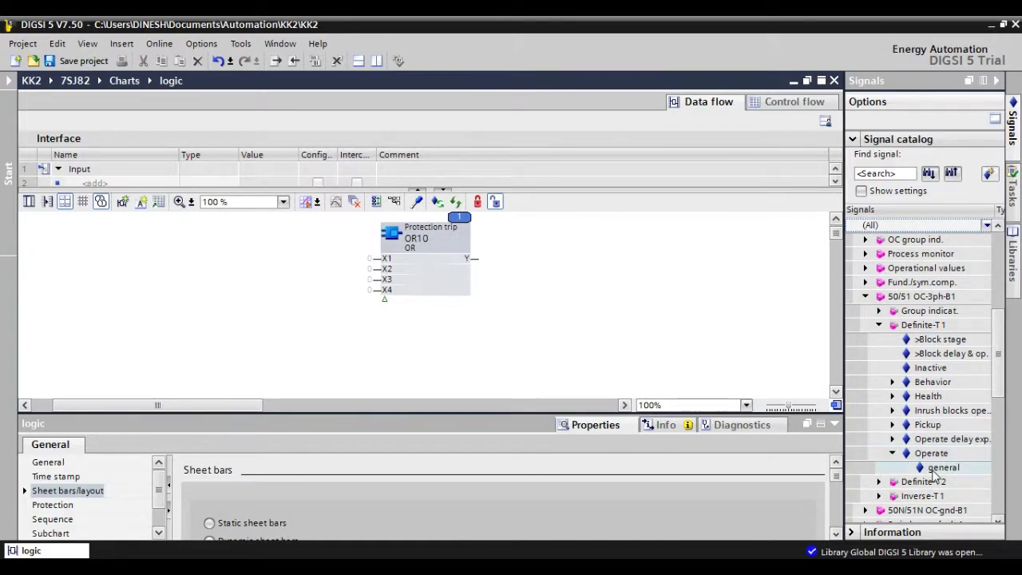
drag(936, 468, 395, 263)
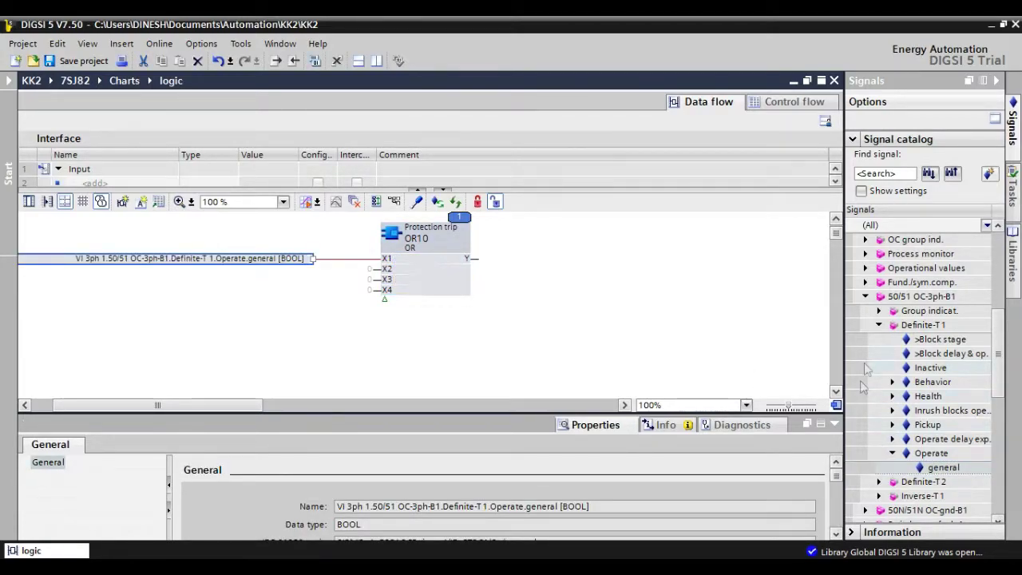
Connect the Operate general signal of Inverse-T 1 under 50/51 OC-3ph-B1 to input X2 of the Protection trip block
click(878, 325)
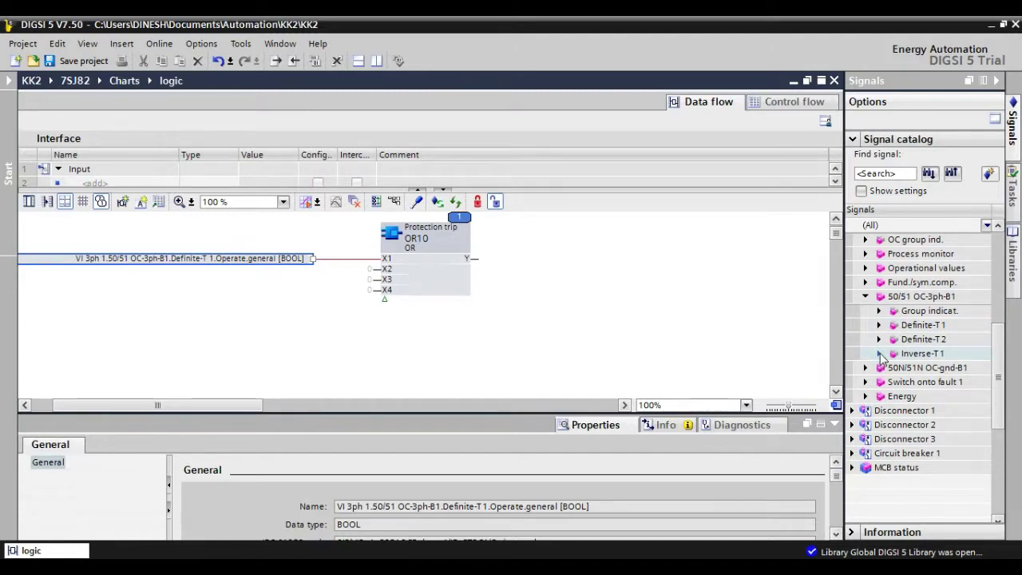
click(880, 354)
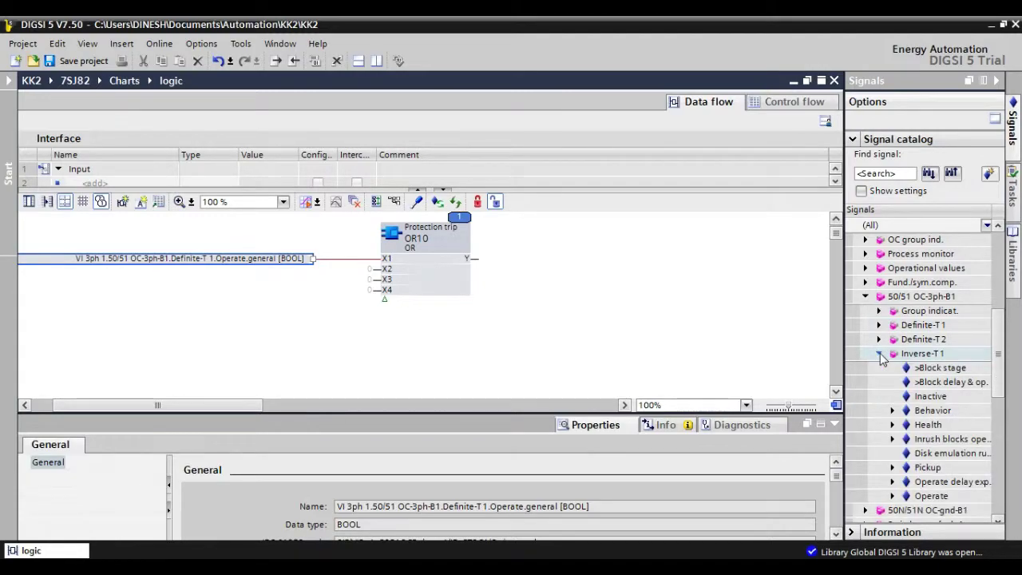
click(901, 497)
drag(934, 510, 407, 265)
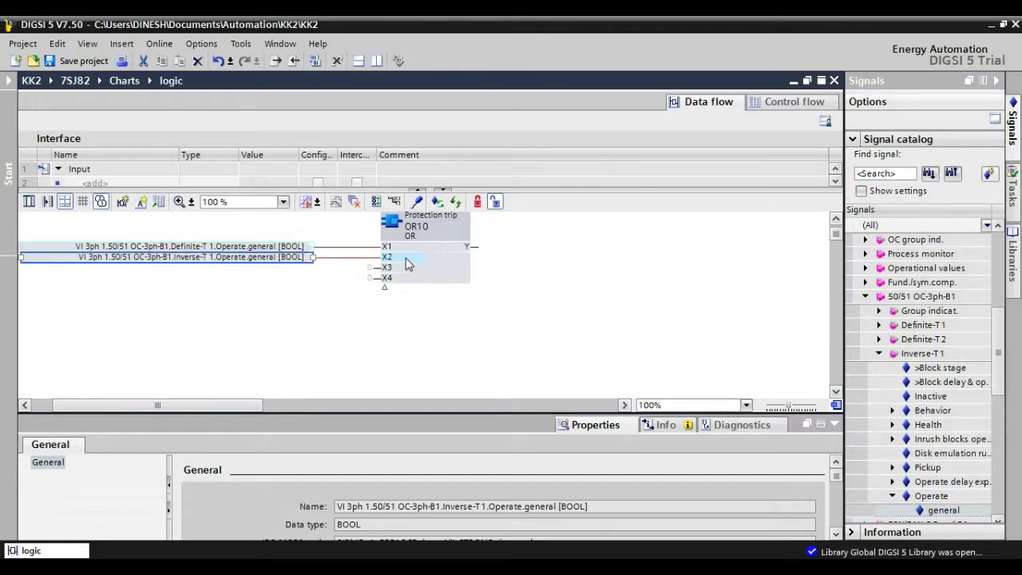
Connect the Operate general signal of Definite-T 1 under 50N/51N OC-gnd-B1 to input X3 of the Protection trip block
click(880, 355)
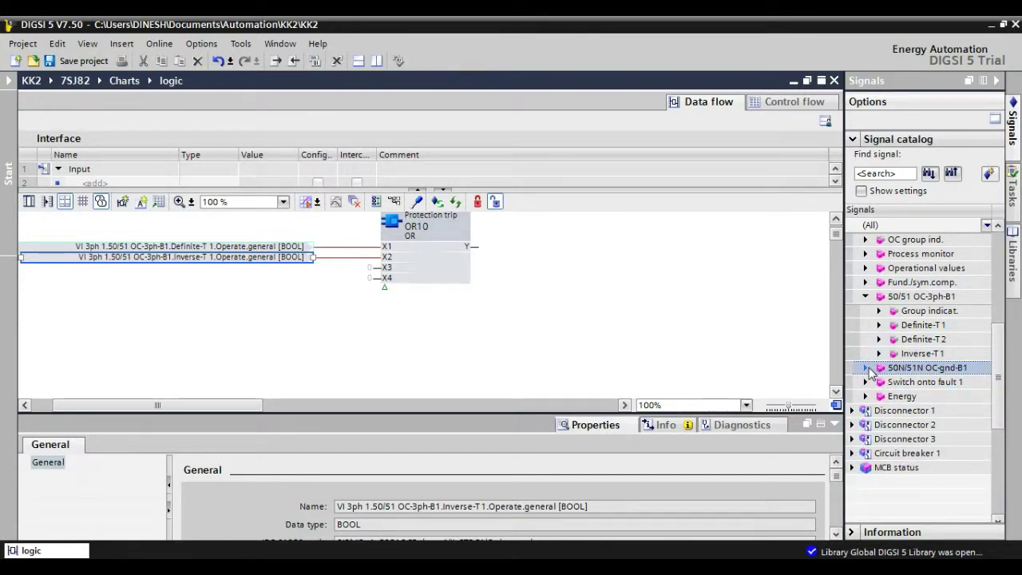
click(867, 369)
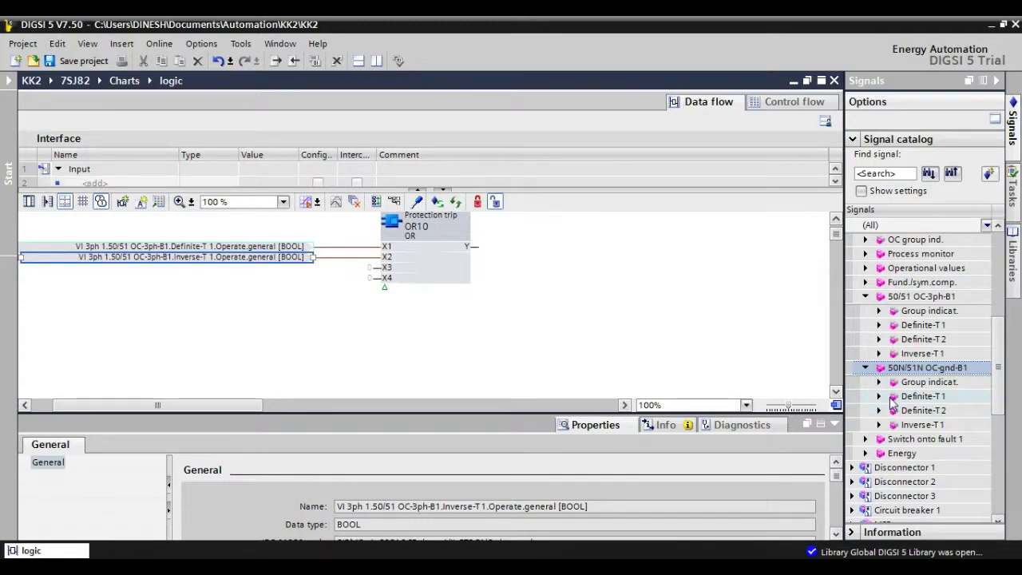
click(886, 397)
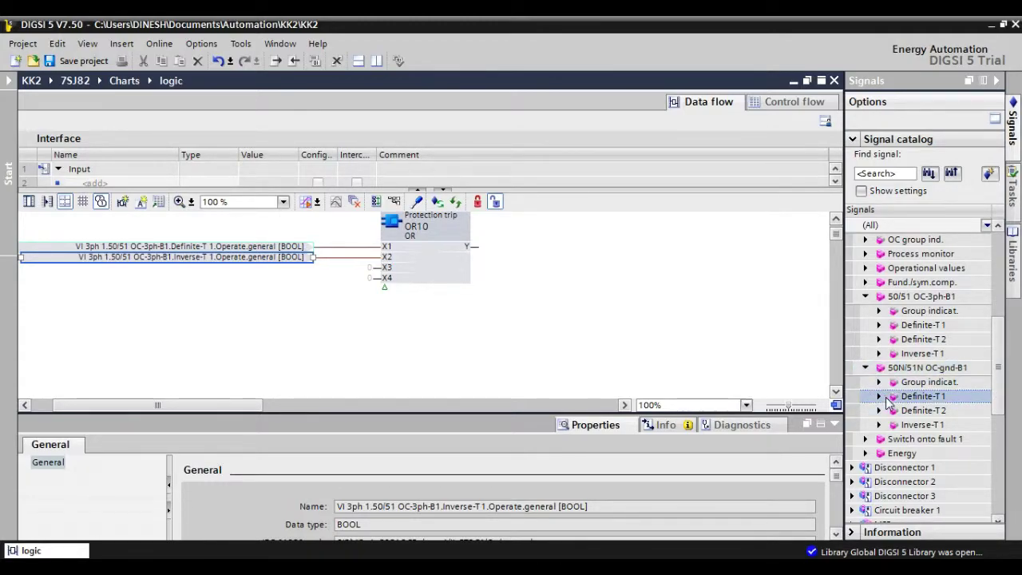
click(879, 398)
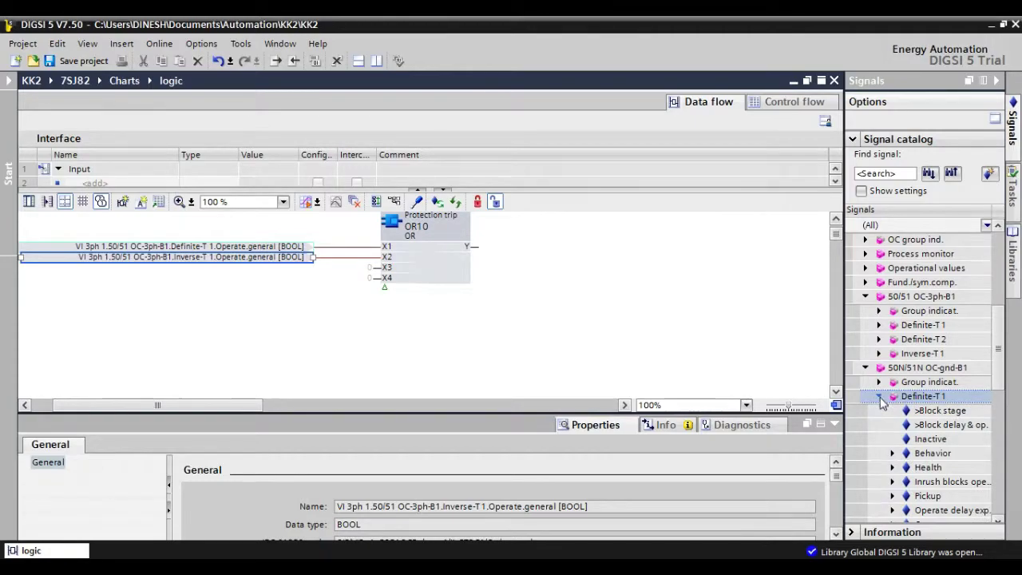
scroll(1004, 359, down, 3)
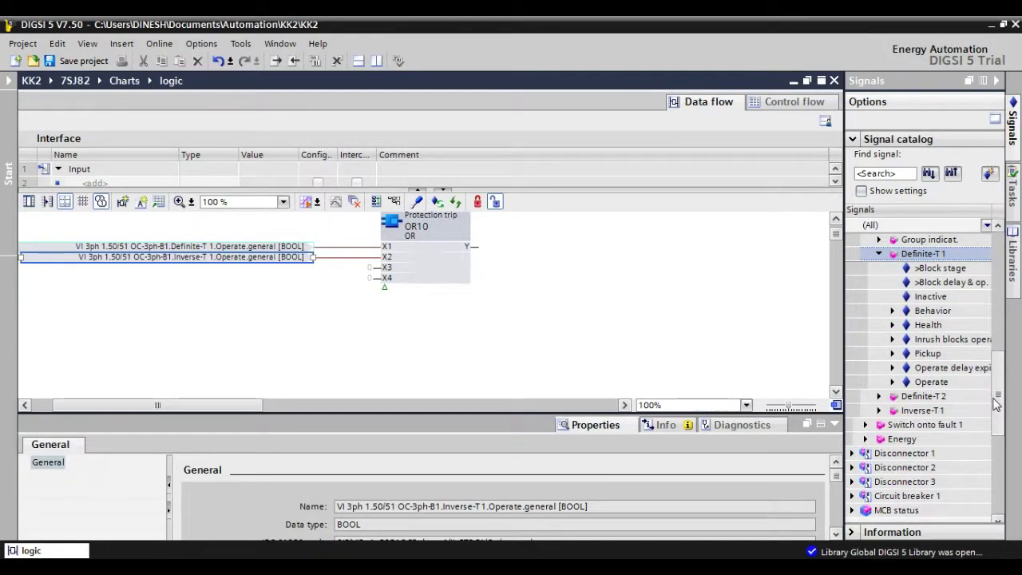
click(893, 383)
drag(926, 401, 407, 272)
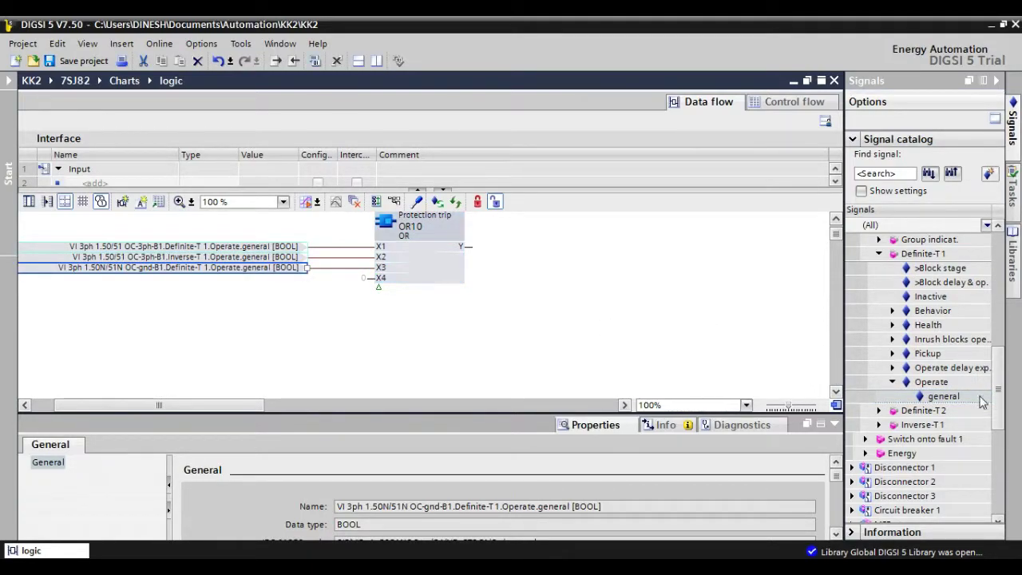
Connect the Operate general signal of Inverse-T 1 under 50N/51N OC-gnd-B1 to input X4 of the Protection trip block
click(879, 425)
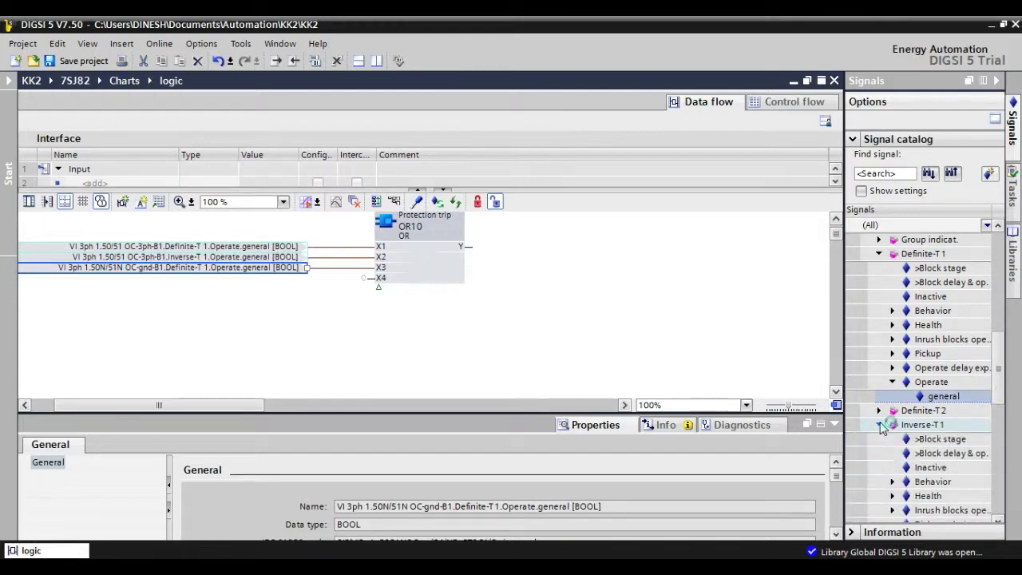
scroll(1005, 381, down, 3)
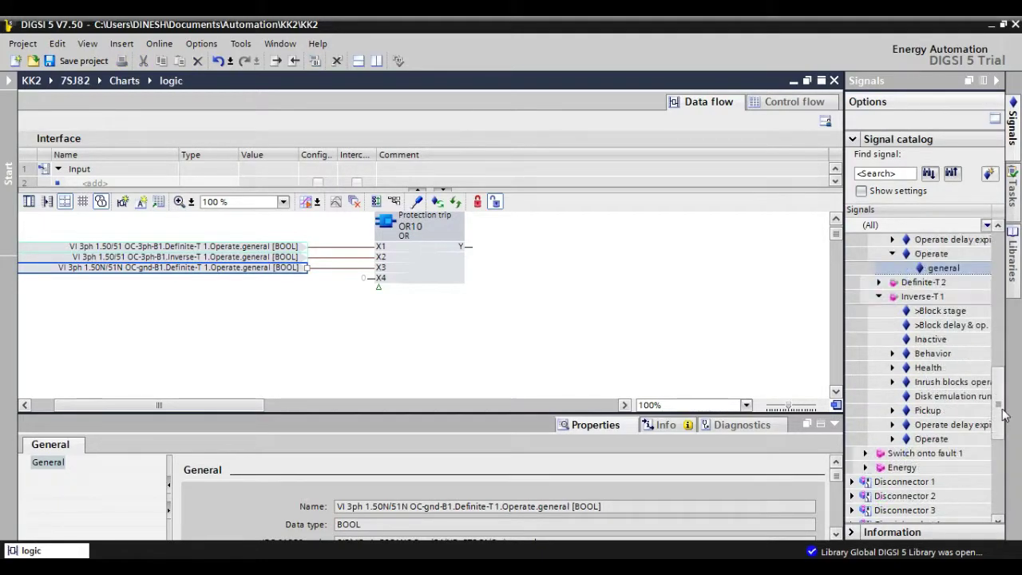
click(893, 424)
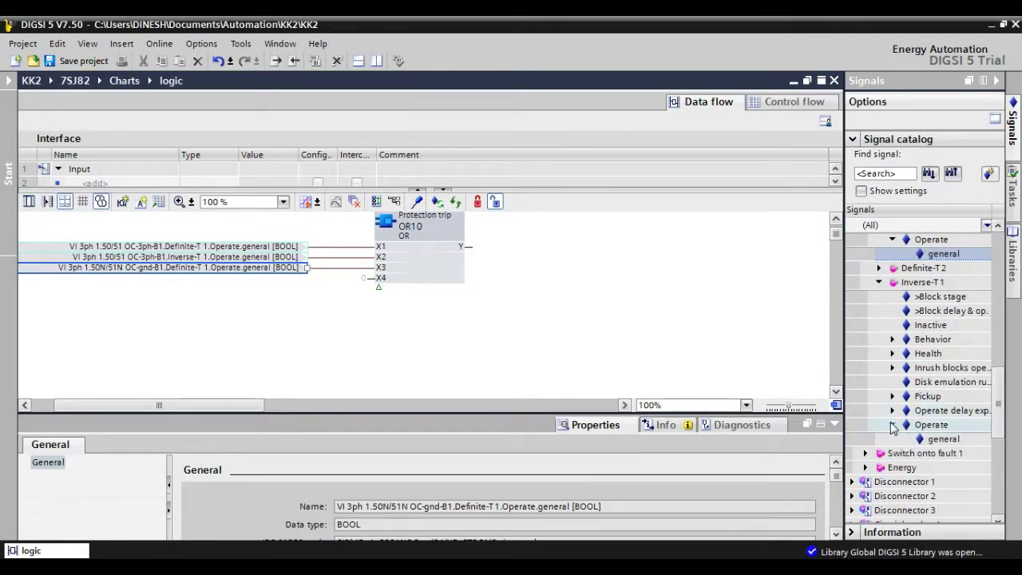
drag(910, 440, 402, 279)
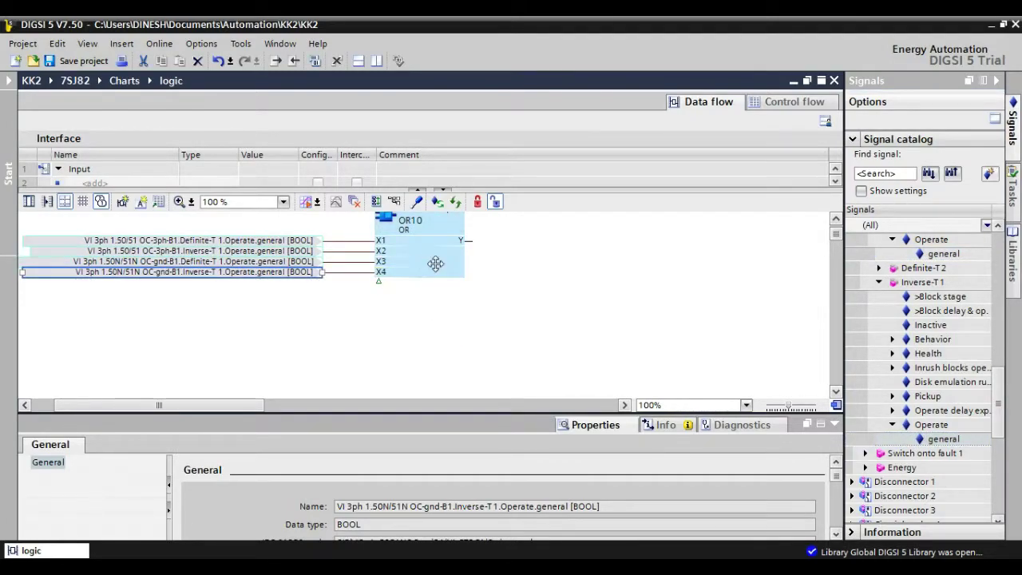
Connect output Y of the Protection trip block to the Protection trip signal in the Reset LED Group under MCB status
drag(1003, 380, 1006, 404)
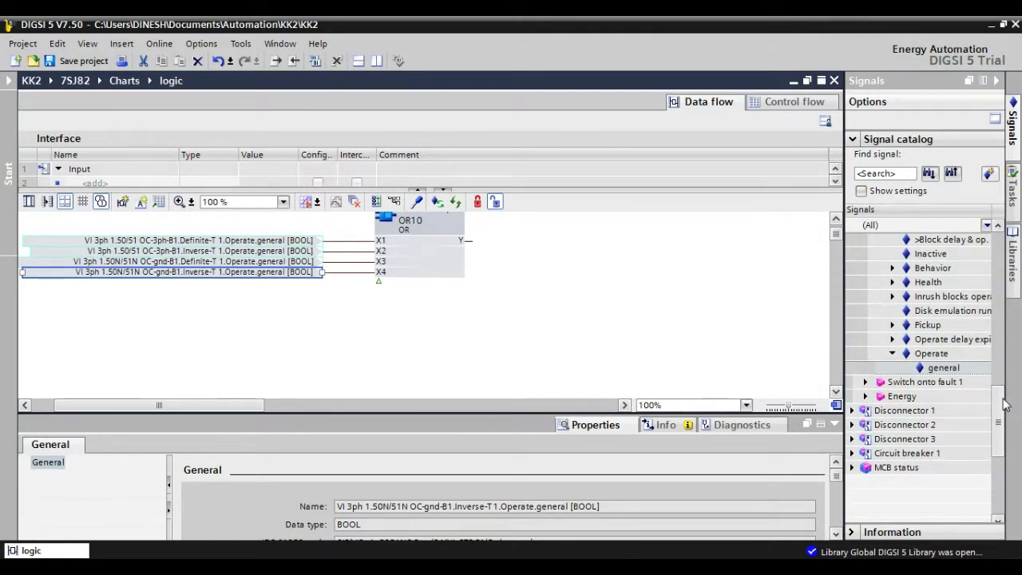
click(852, 467)
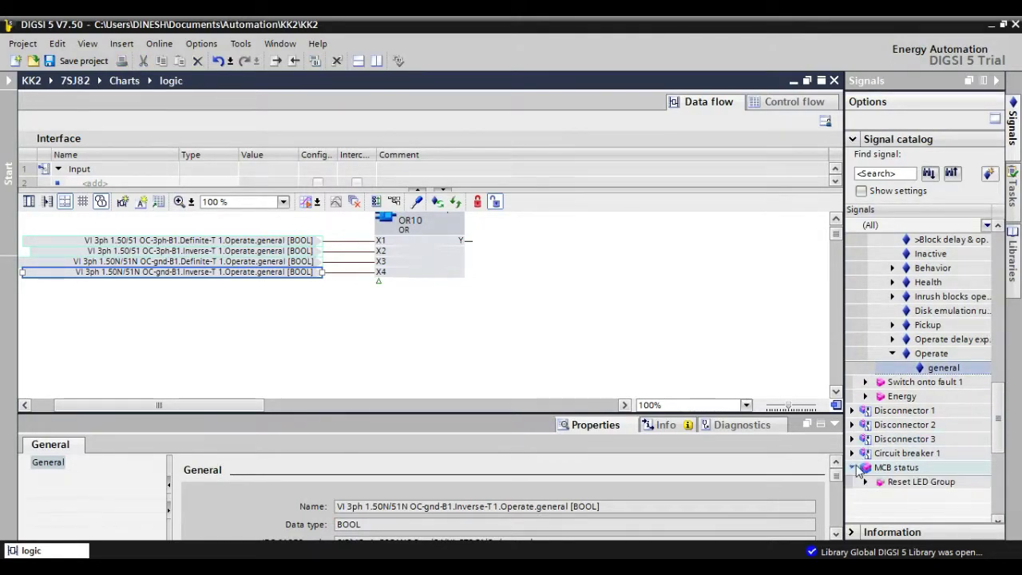
click(865, 481)
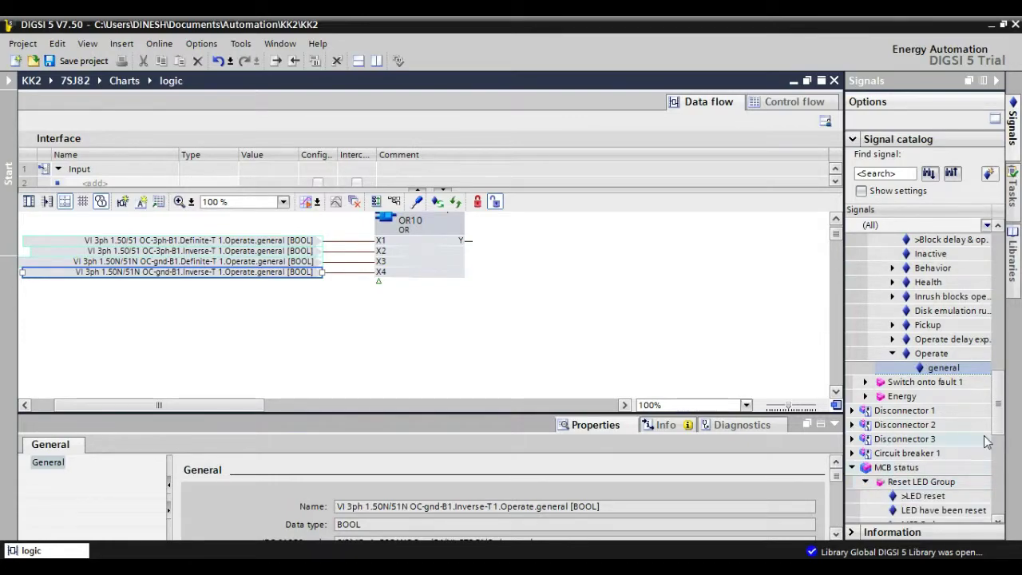
drag(1000, 424, 1000, 445)
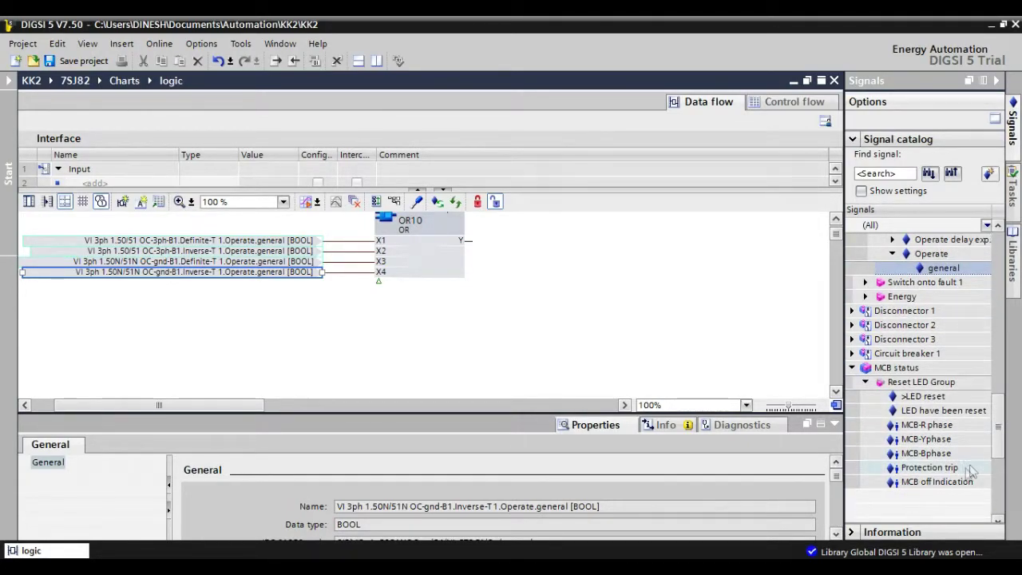
drag(942, 469, 448, 261)
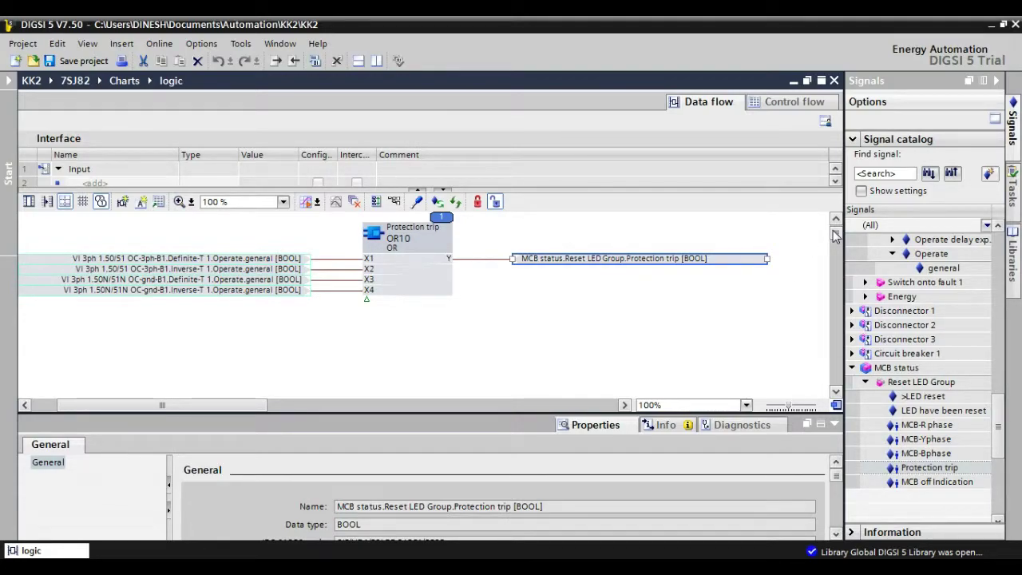
Add a second OR block from the logical library in the empty chart area below the Protection trip block and name it MCB
drag(835, 232, 836, 244)
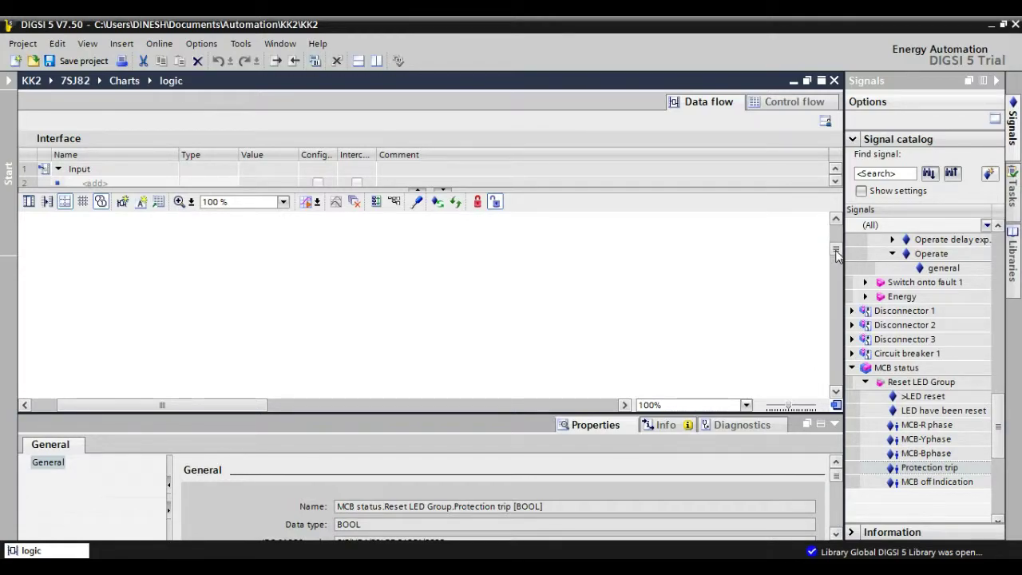
click(1012, 254)
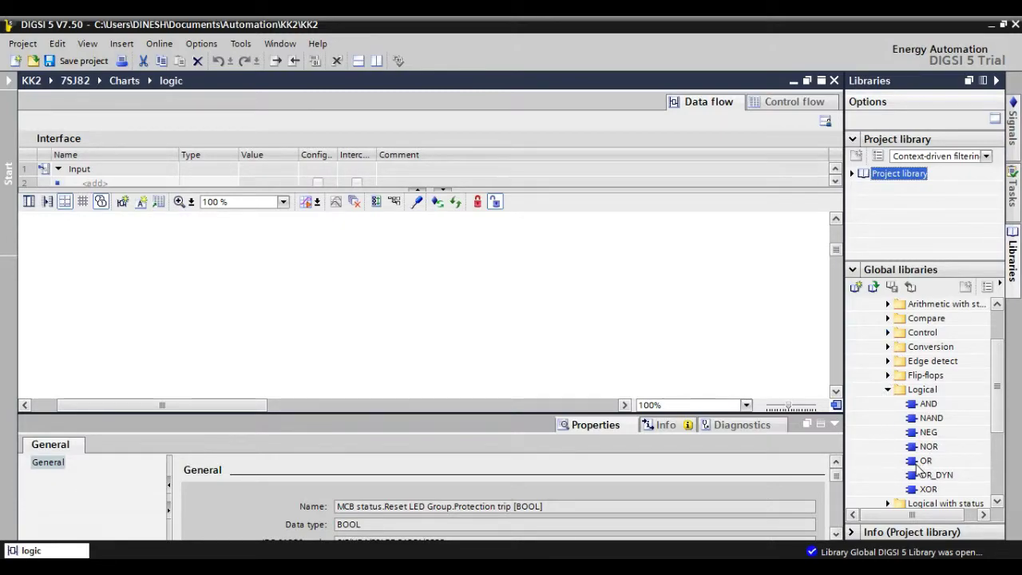
drag(917, 466, 439, 308)
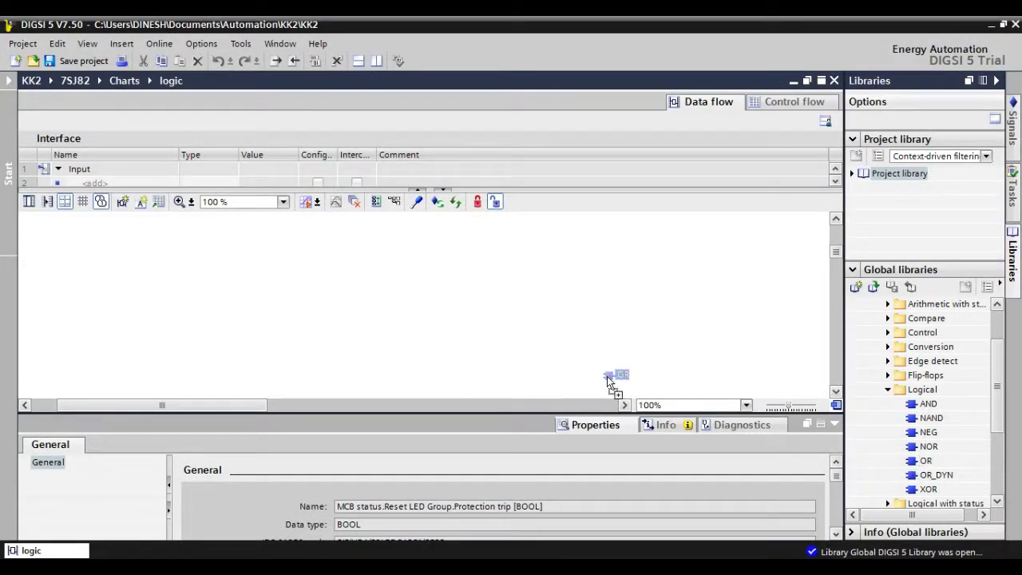
drag(612, 372, 438, 308)
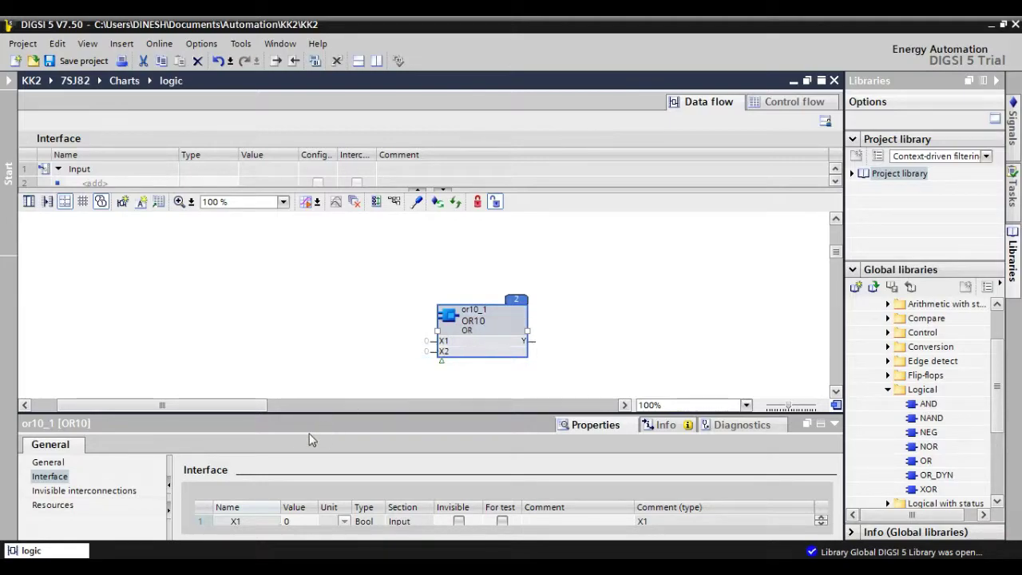
click(47, 461)
click(308, 519)
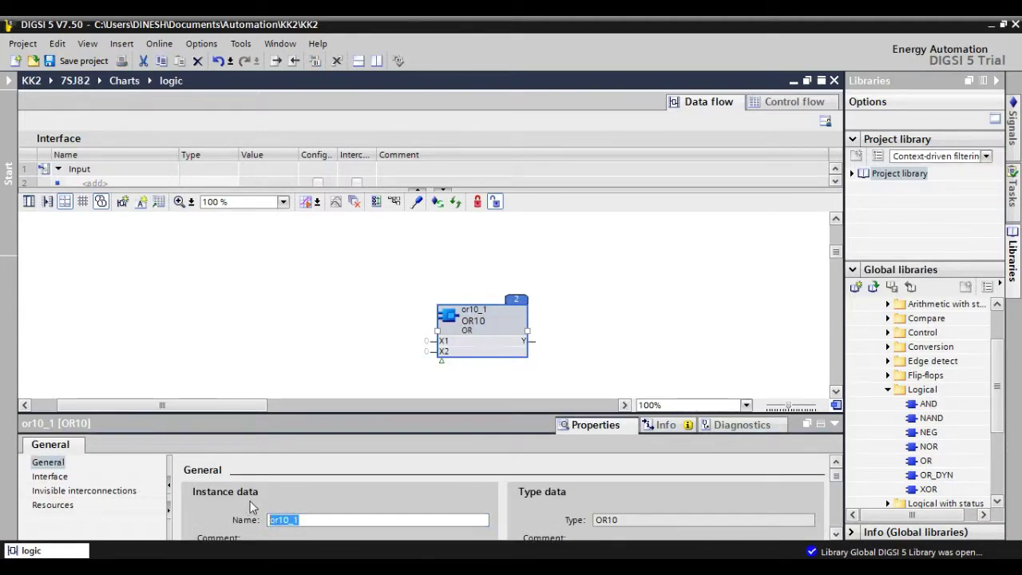
text(MC)
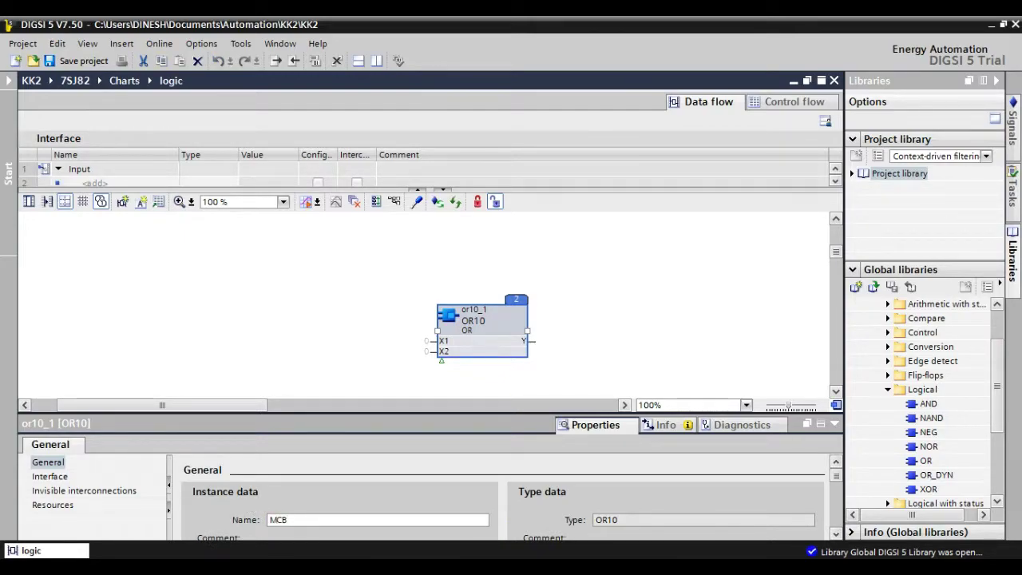
text(B)
Move the MCB block up and left in the chart, make its input X3 visible, and restore the larger worksheet area
click(49, 476)
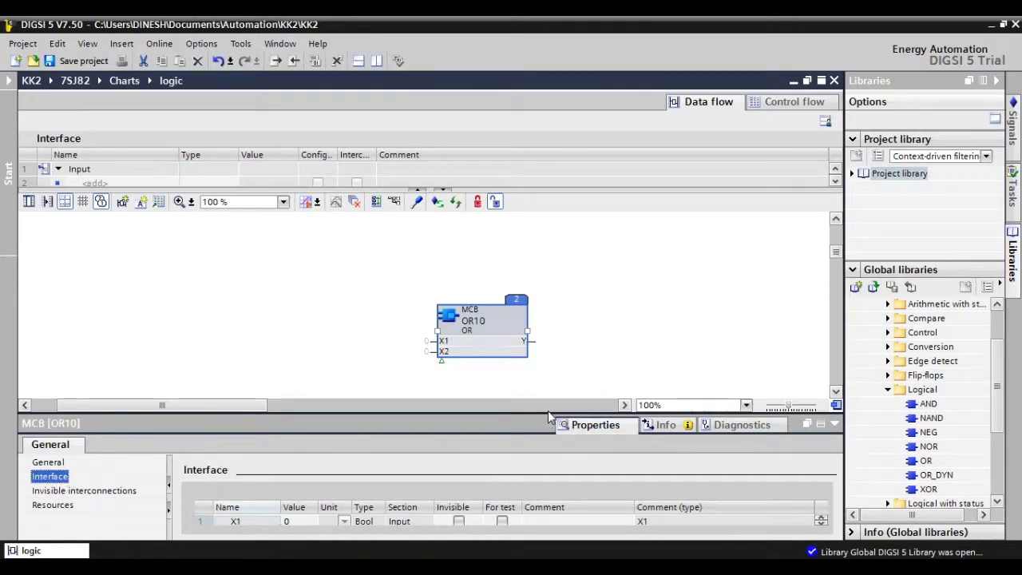
drag(511, 329, 429, 268)
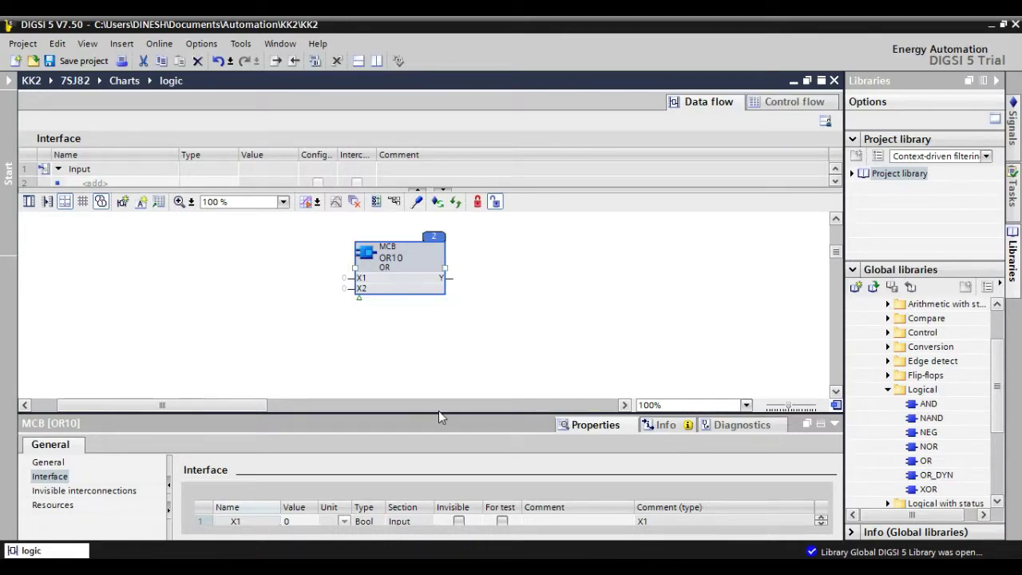
drag(438, 412, 422, 372)
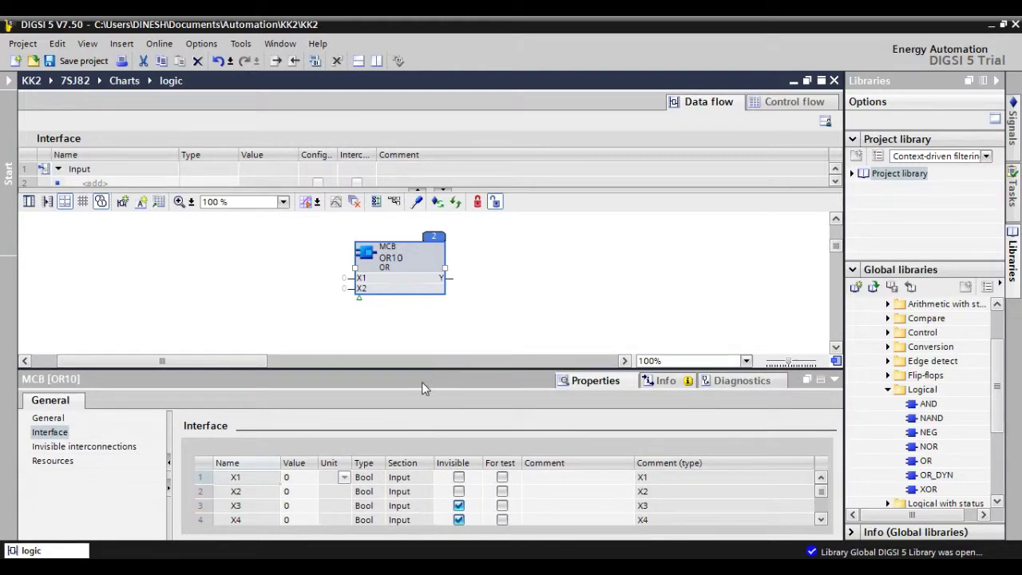
click(459, 506)
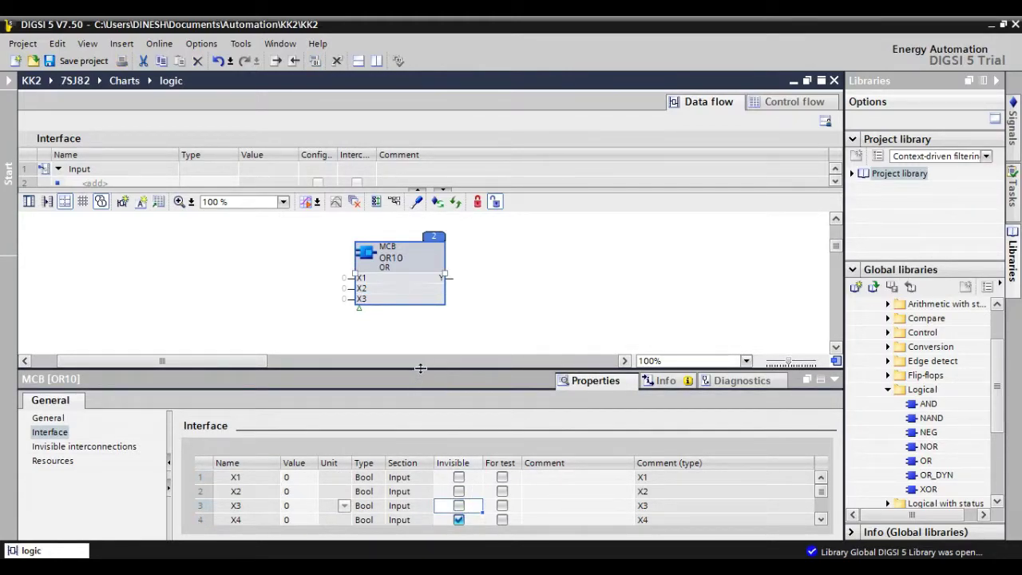
click(448, 361)
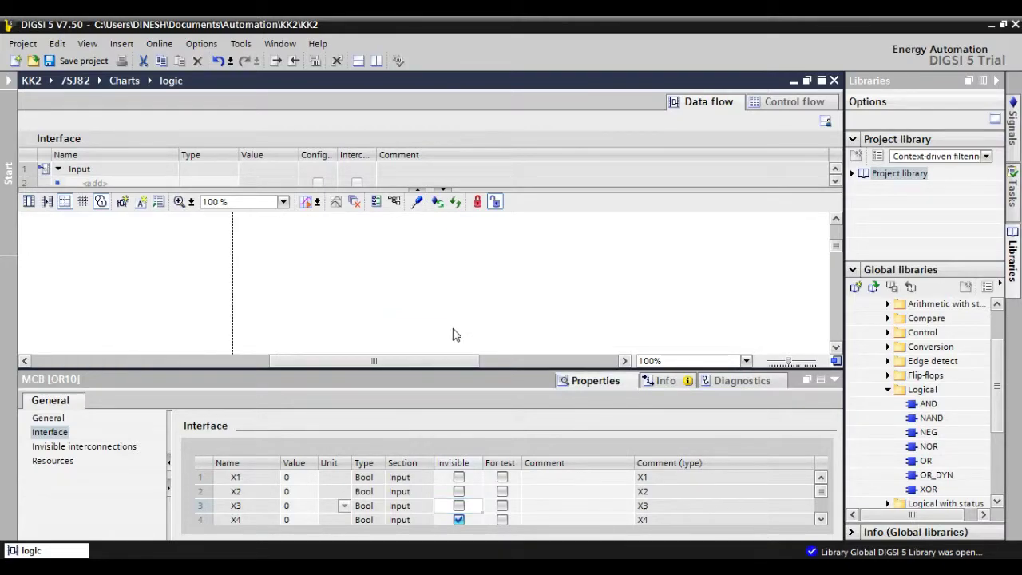
click(457, 337)
drag(464, 368, 464, 413)
Add an AND block from the logical library and position it above and to the right of the MCB block
scroll(477, 351, down, 5)
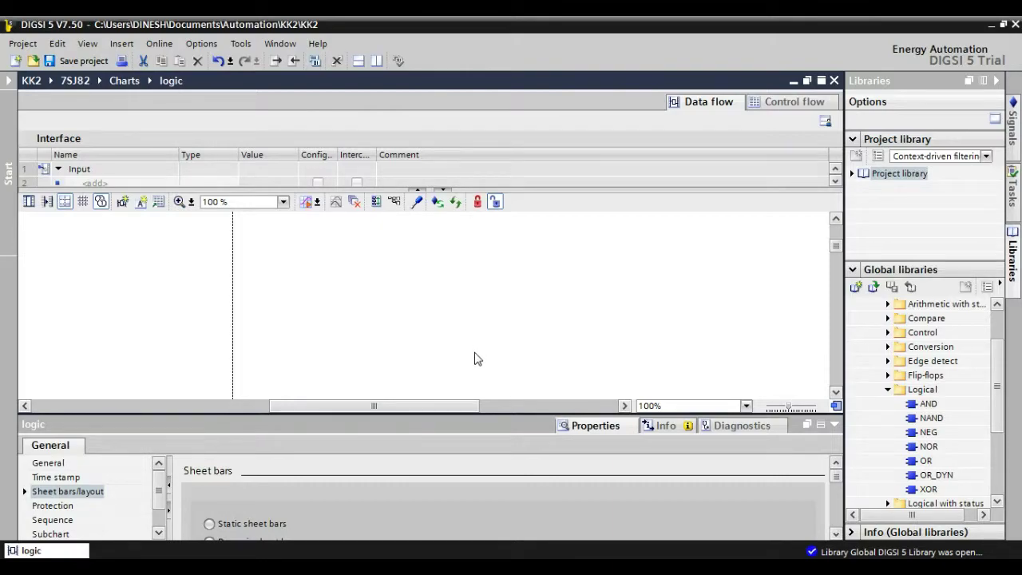
scroll(474, 363, down, 2)
drag(428, 405, 214, 411)
scroll(443, 374, up, 3)
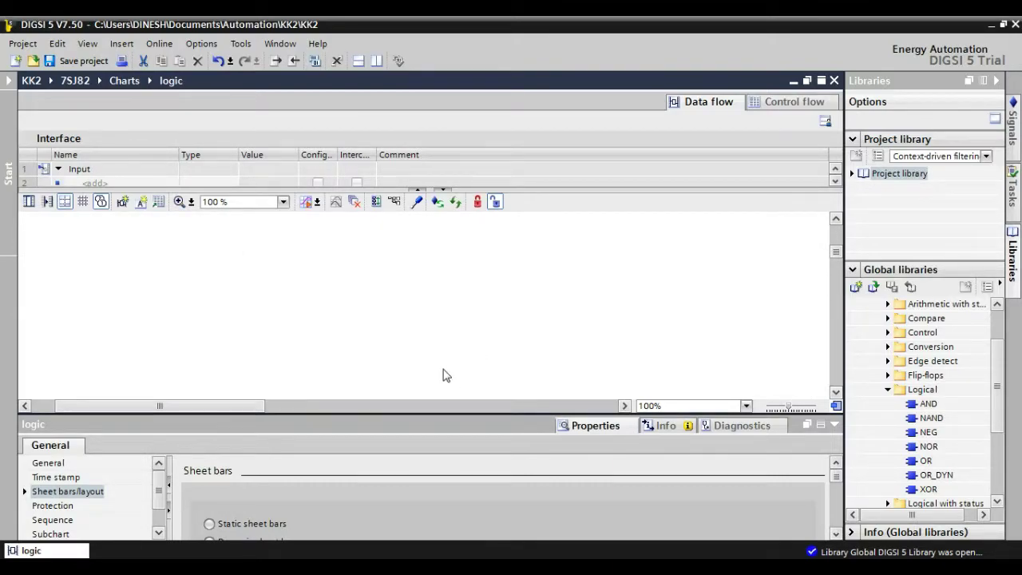
scroll(479, 352, down, 2)
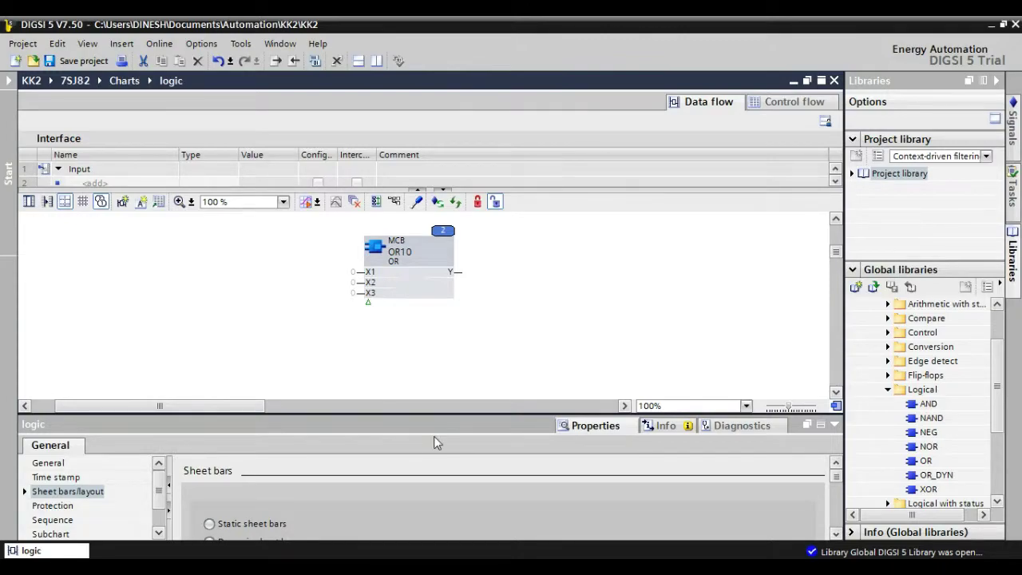
drag(242, 408, 286, 405)
scroll(559, 335, up, 3)
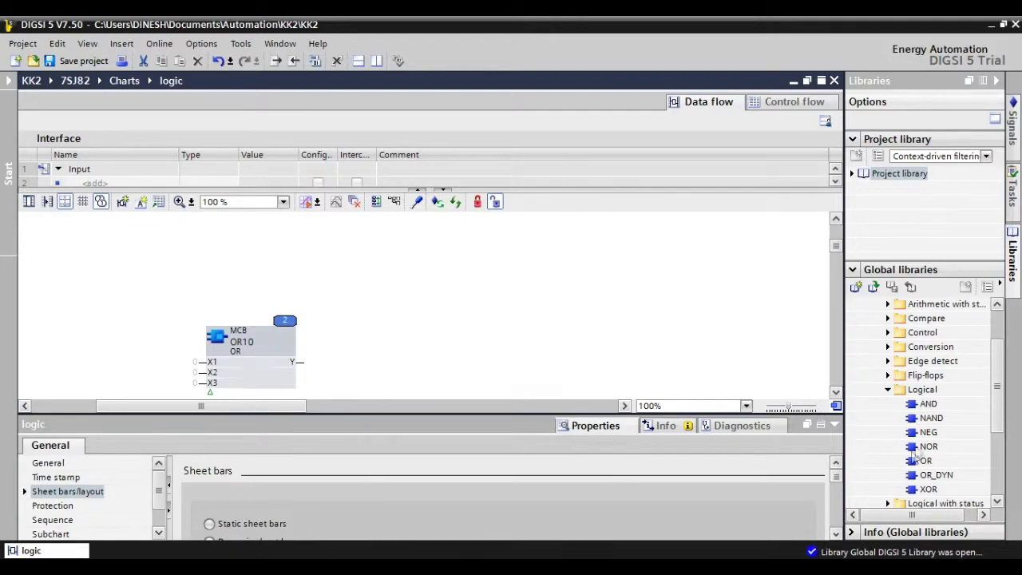
drag(922, 419, 525, 289)
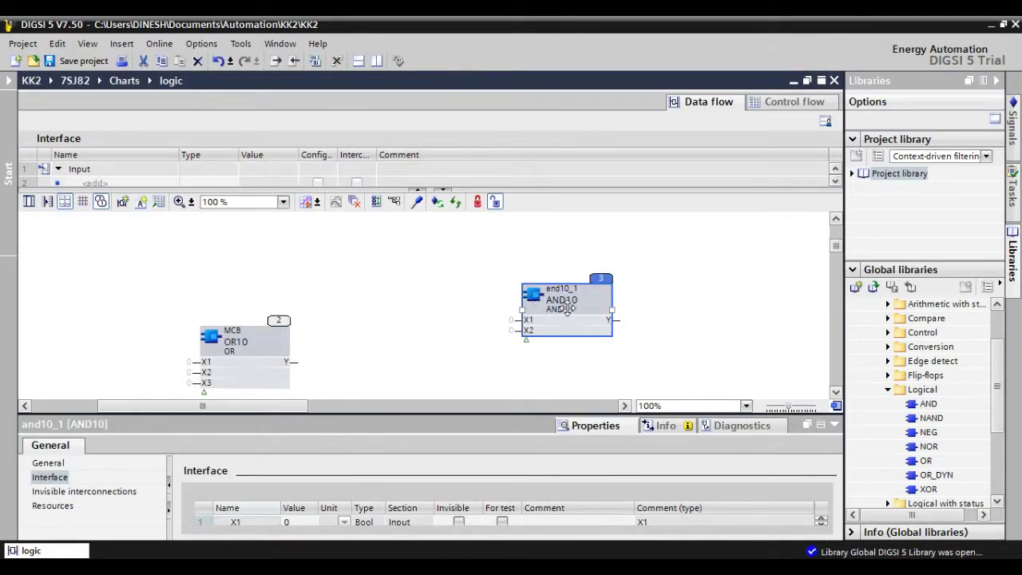
drag(575, 294, 540, 286)
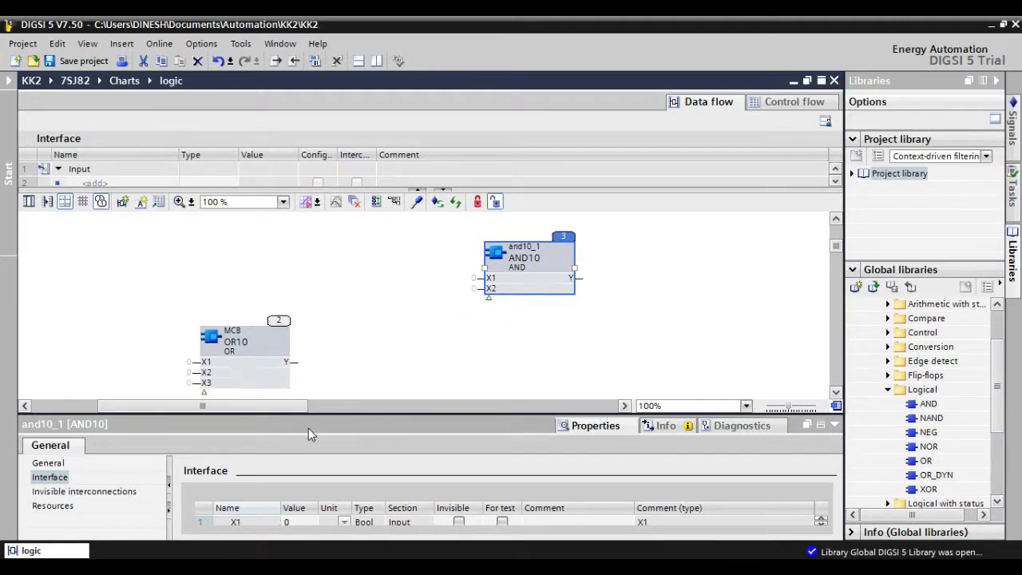
Set the new AND block's instance name to MCB IND
click(48, 463)
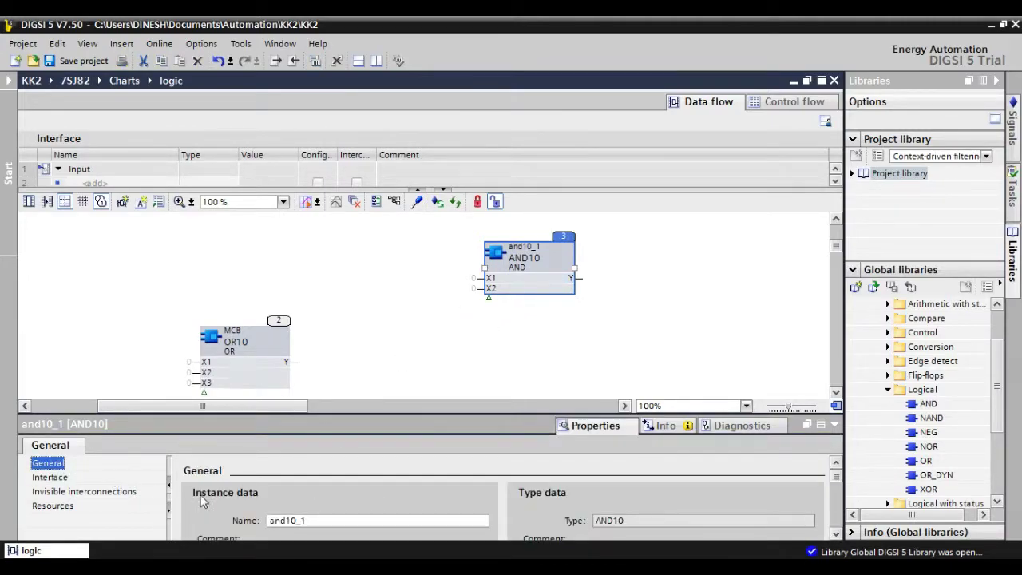
drag(318, 523, 262, 521)
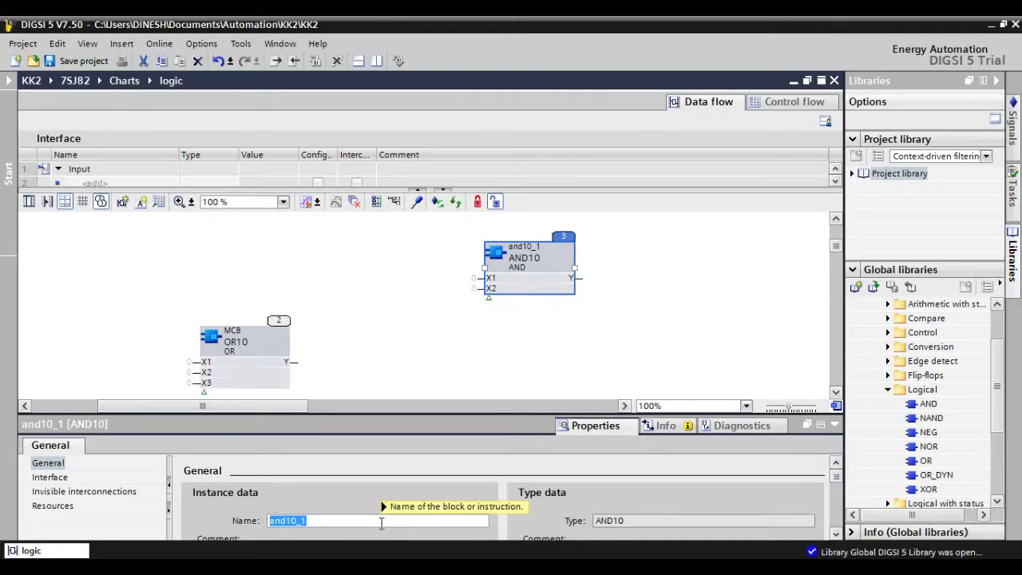
text(MCB IND)
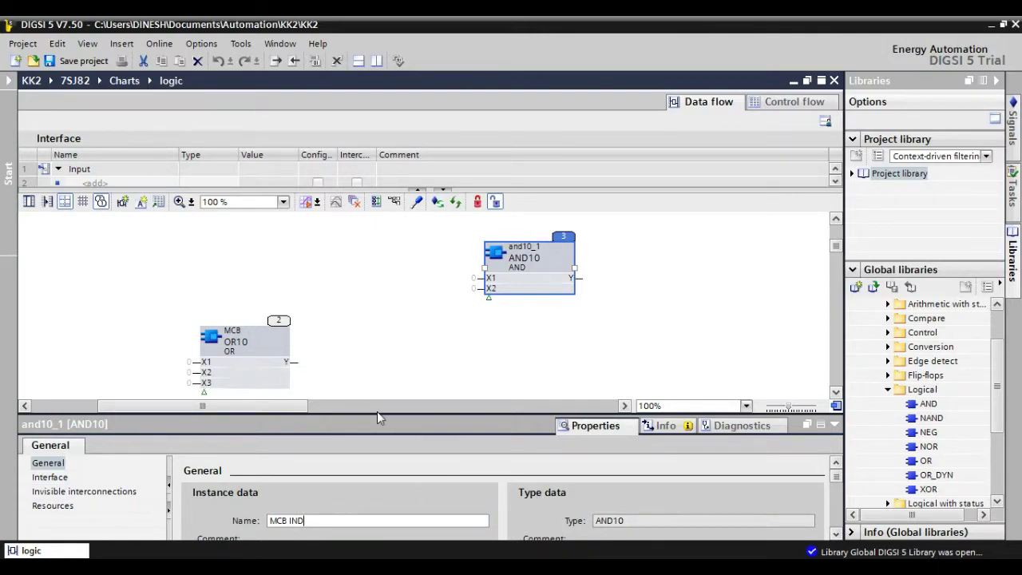
Complete the AND block's instance name as MCB INDC
text(C)
key(Return)
click(396, 366)
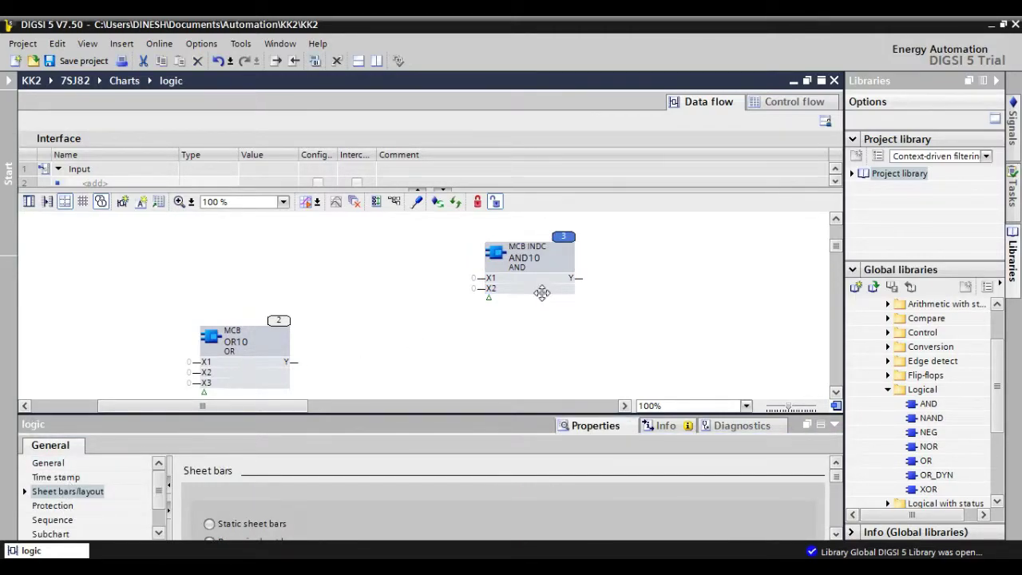
Make input X3 of the MCB INDC block visible and restore the larger worksheet area
click(547, 257)
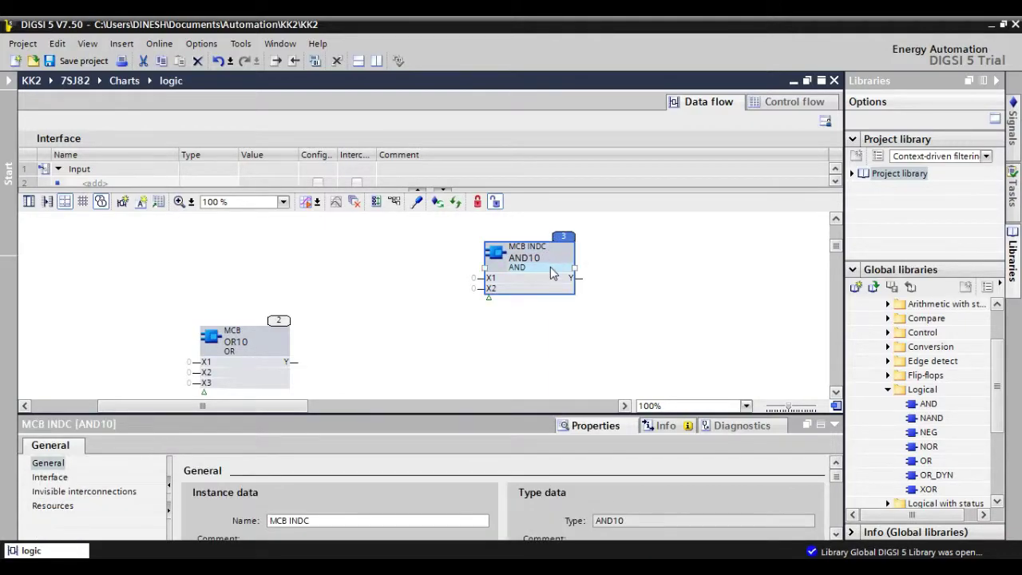
click(49, 477)
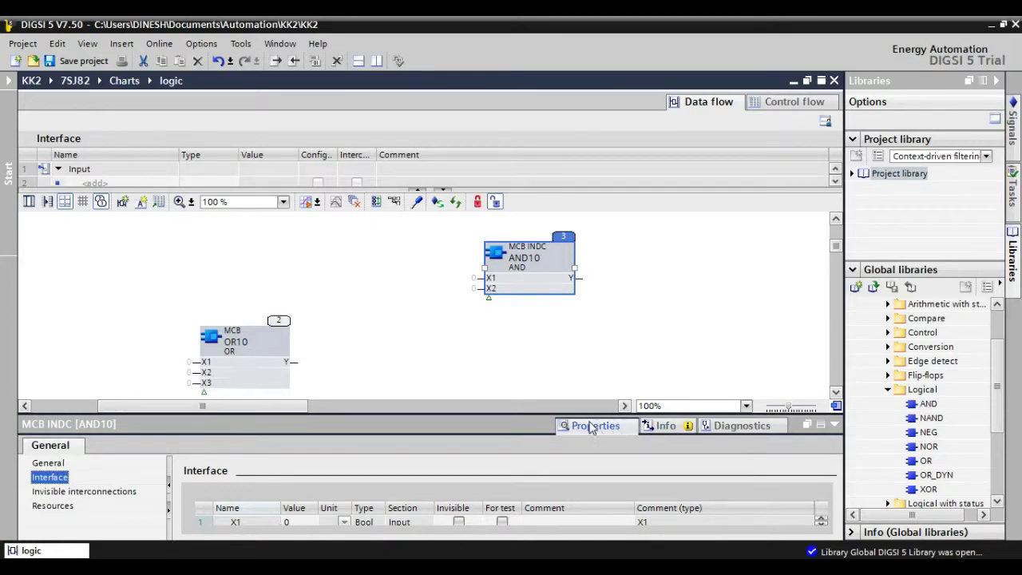
drag(587, 414, 570, 359)
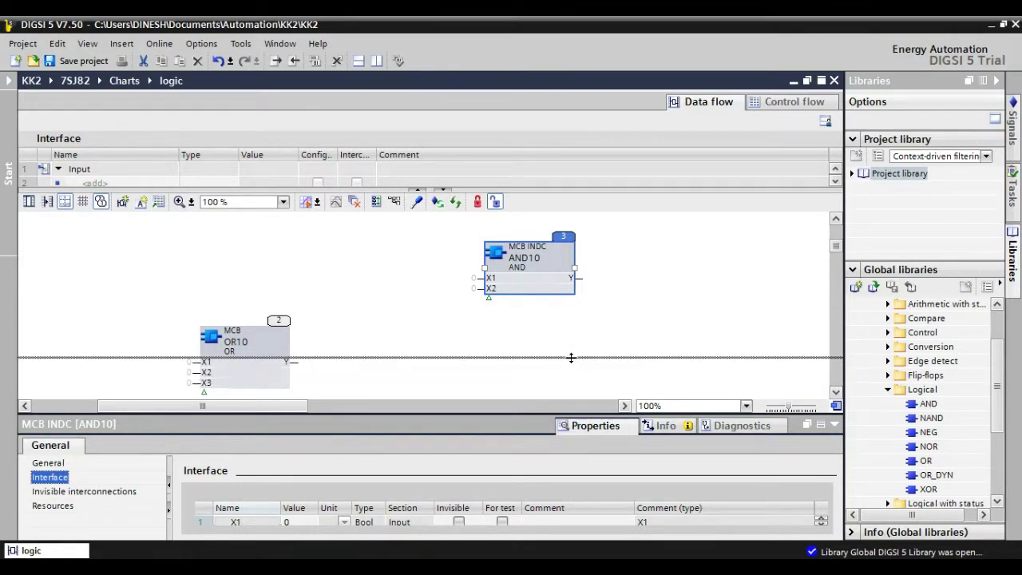
click(459, 495)
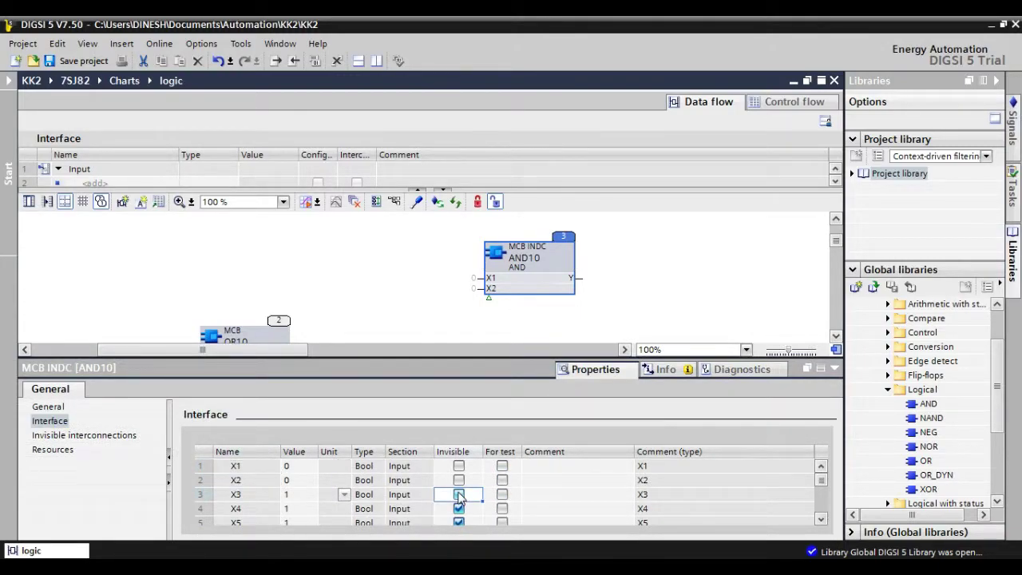
click(481, 322)
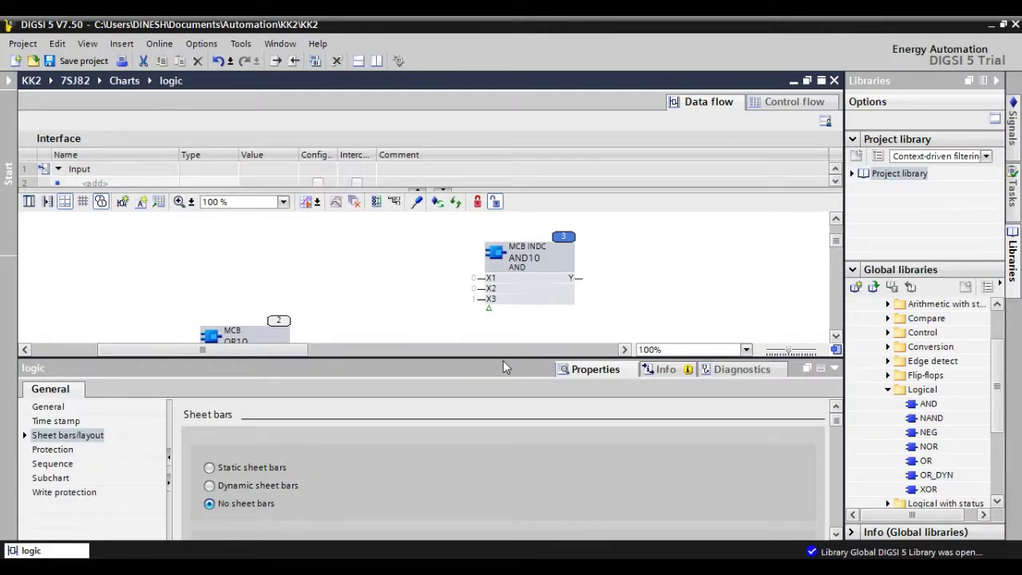
drag(503, 358, 509, 435)
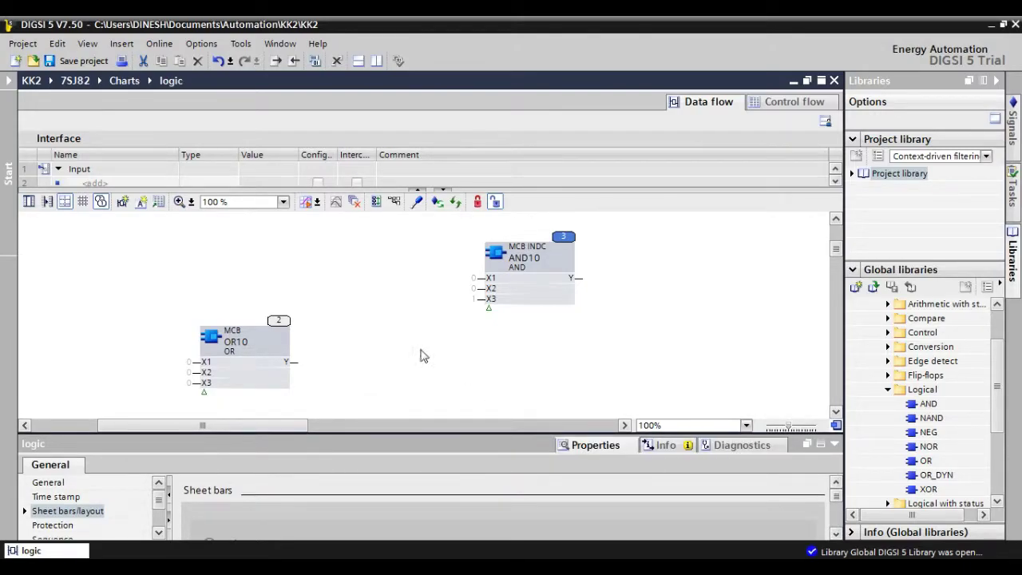
Connect output Y of the MCB block to input X3 of the MCB INDC block
click(285, 368)
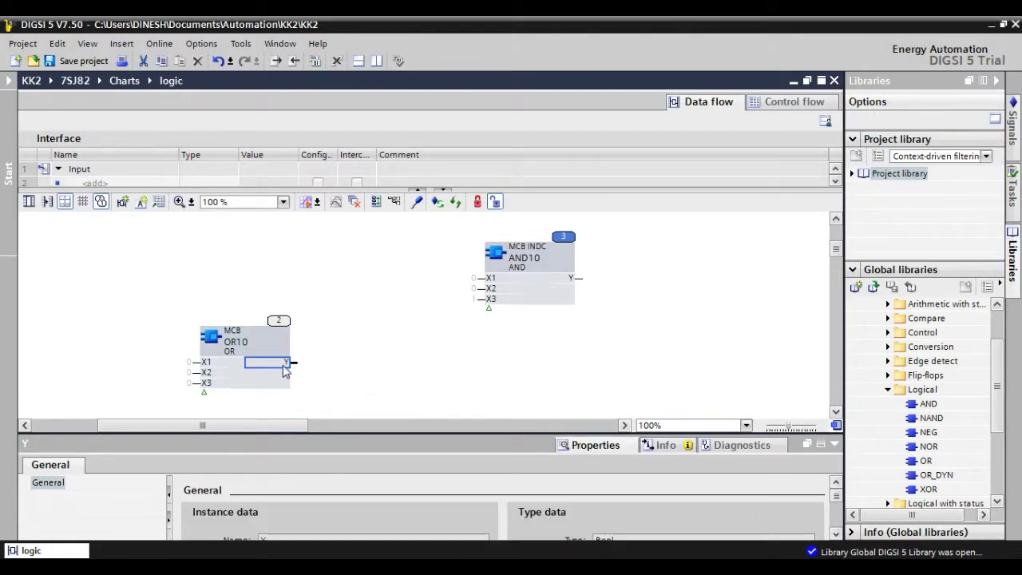
click(493, 301)
drag(494, 302, 292, 375)
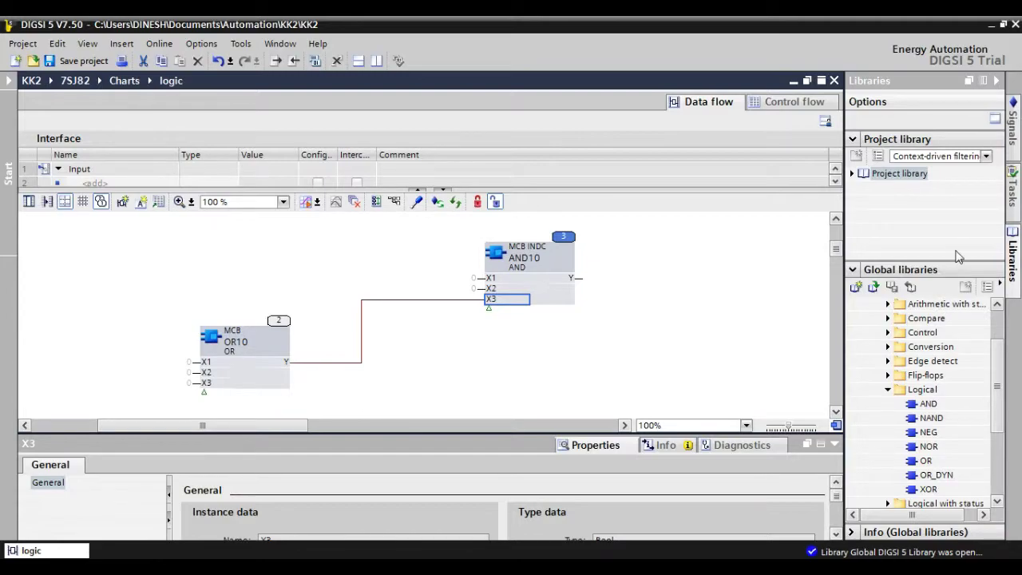
Assign the MCB status signals MCB-R phase, MCB-Yphase and MCB-Bphase to inputs X1, X2 and X3 of the MCB block
click(1012, 128)
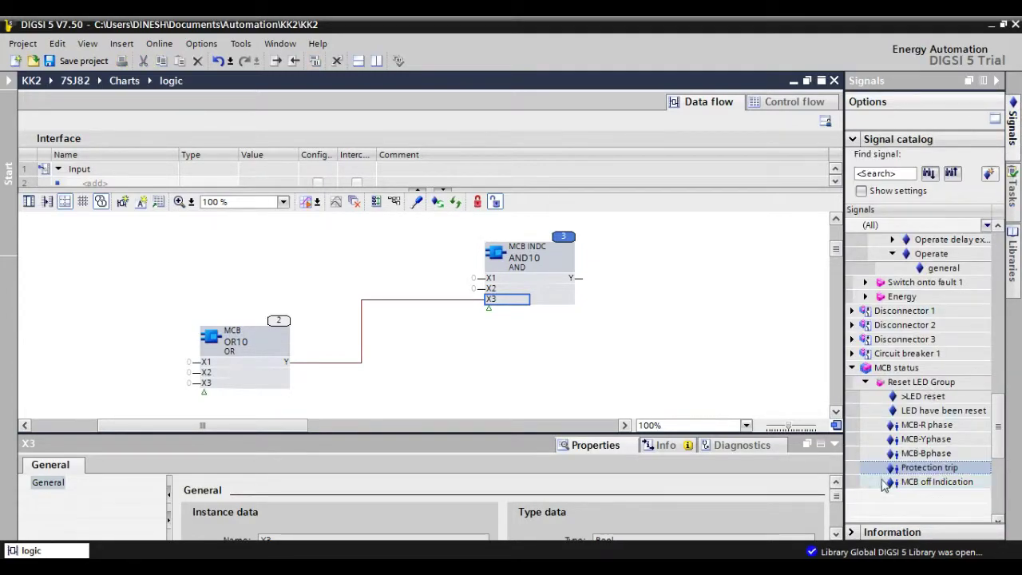
drag(919, 427, 229, 324)
drag(940, 440, 204, 306)
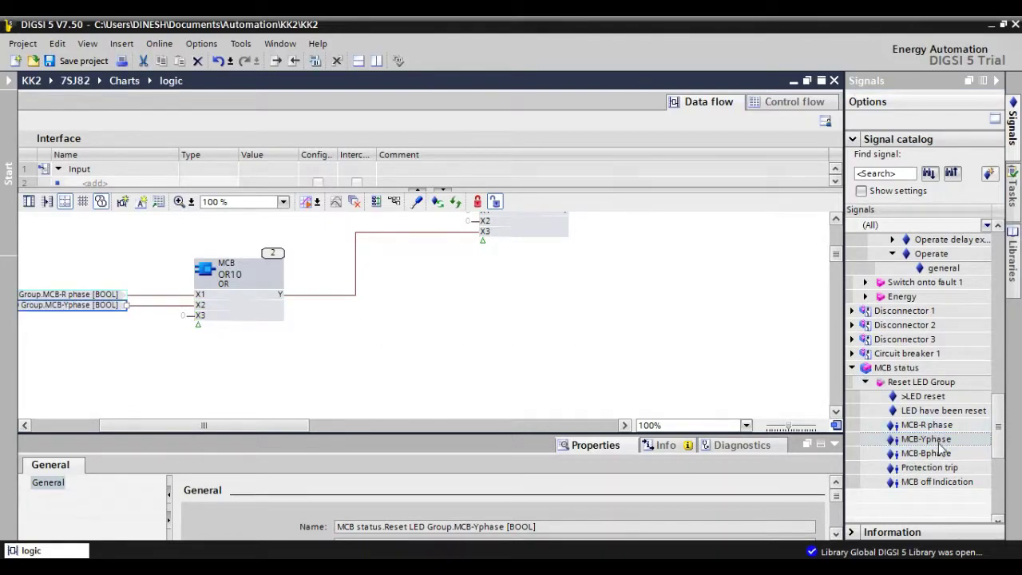
drag(940, 453, 205, 293)
Assign MCB off Indication to output Y of the MCB INDC block and Circuit breaker 1's closed position to its input X1
scroll(515, 323, up, 3)
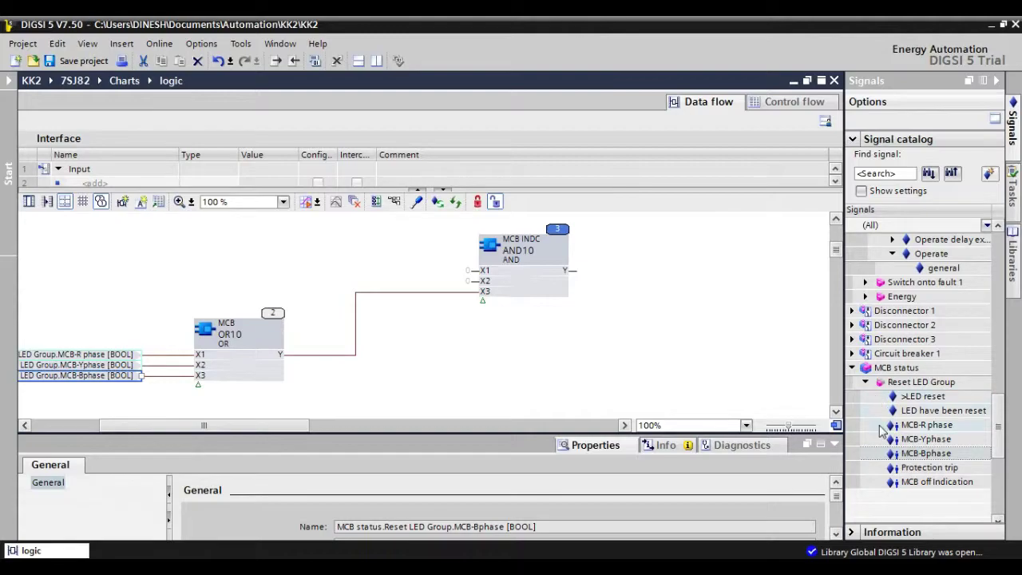
drag(922, 483, 555, 272)
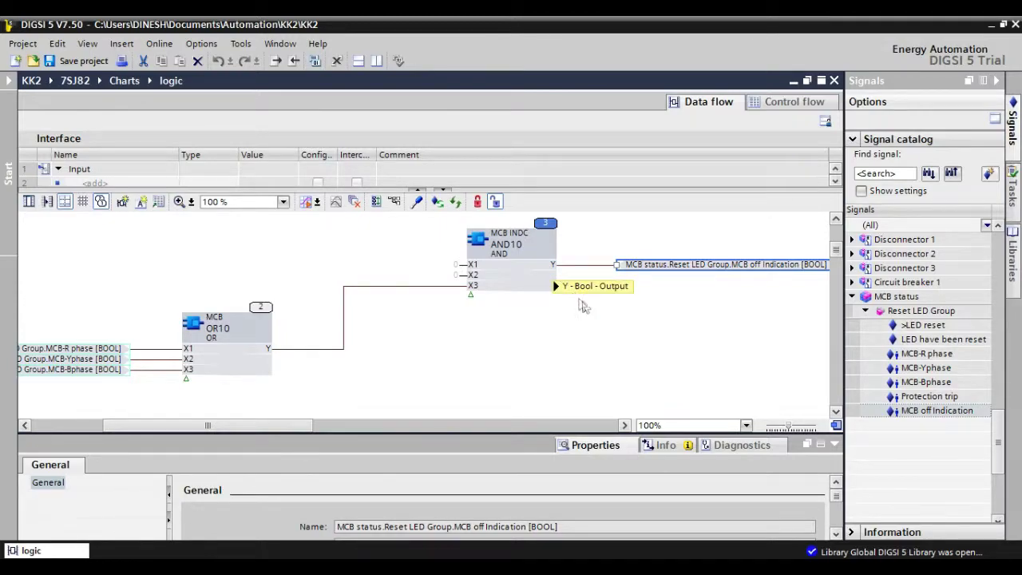
click(852, 296)
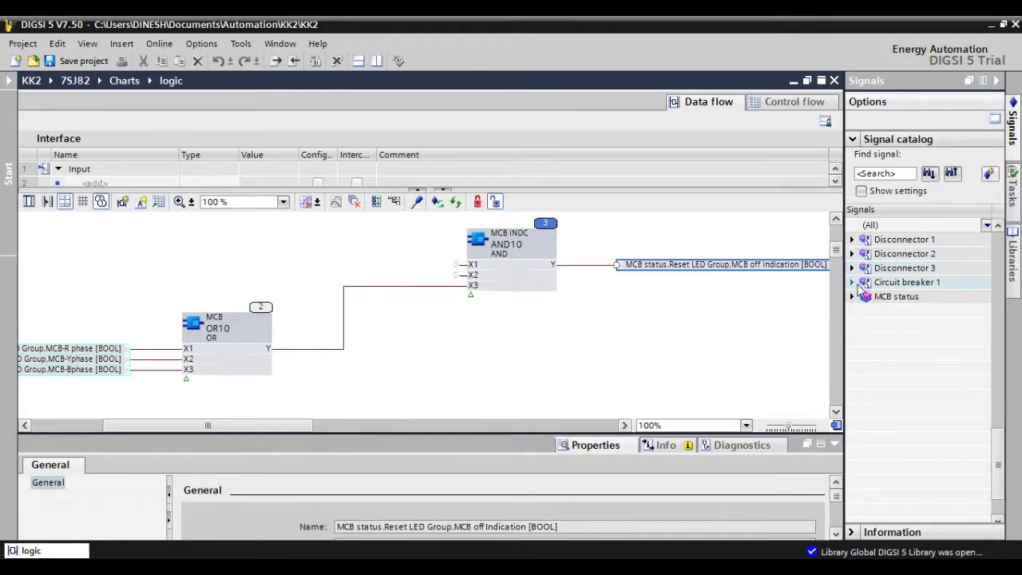
click(854, 283)
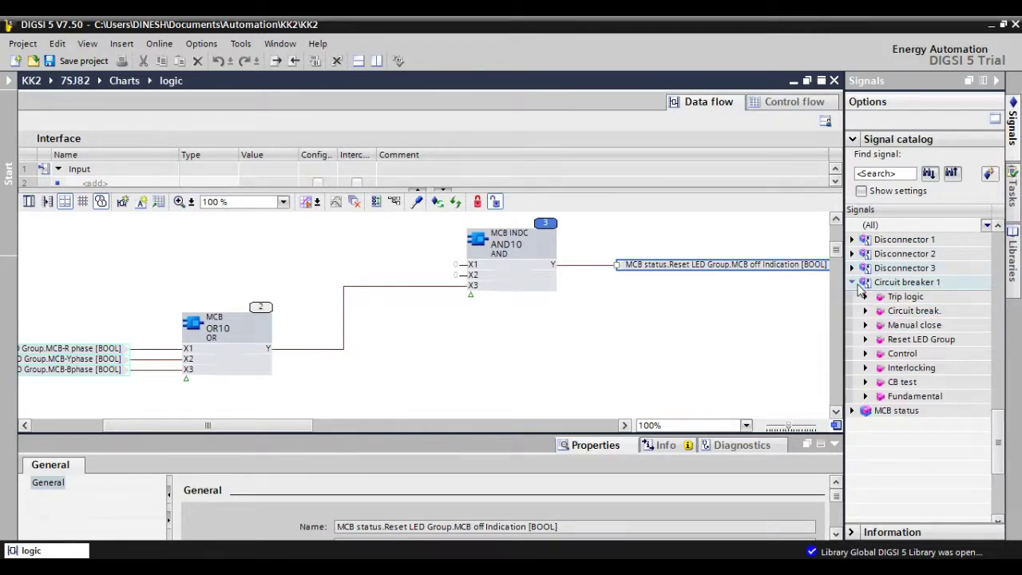
click(866, 353)
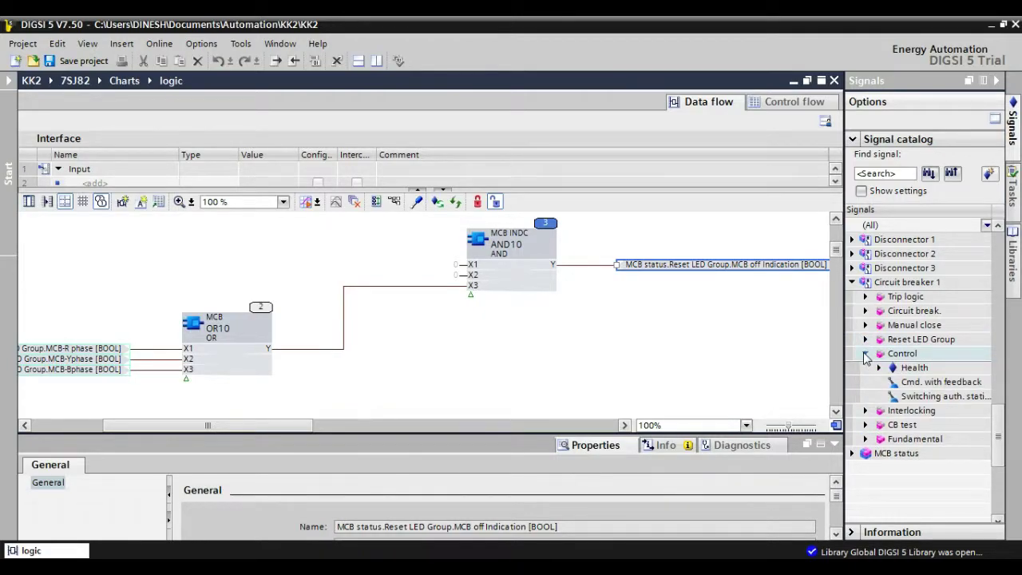
click(865, 354)
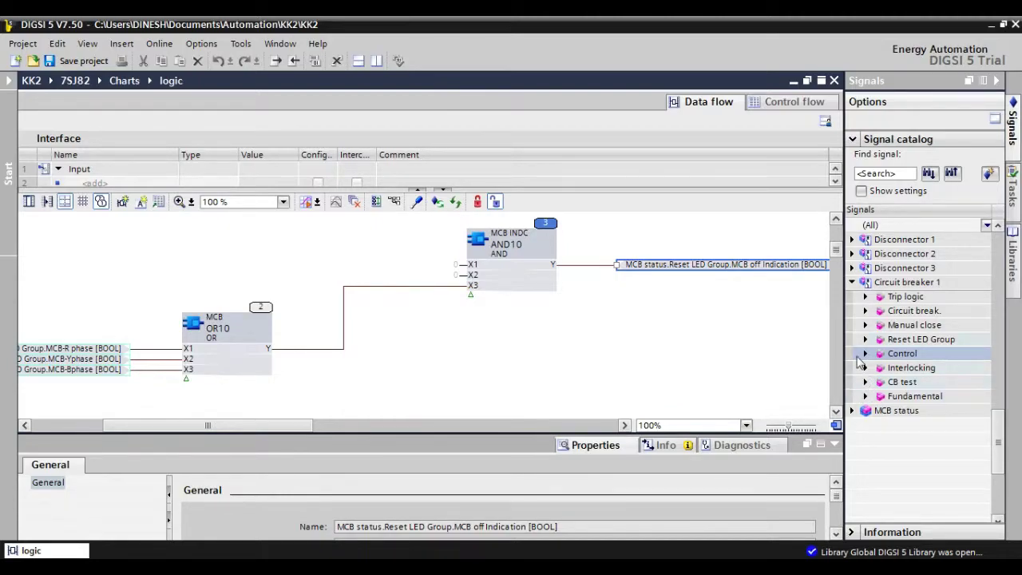
click(866, 311)
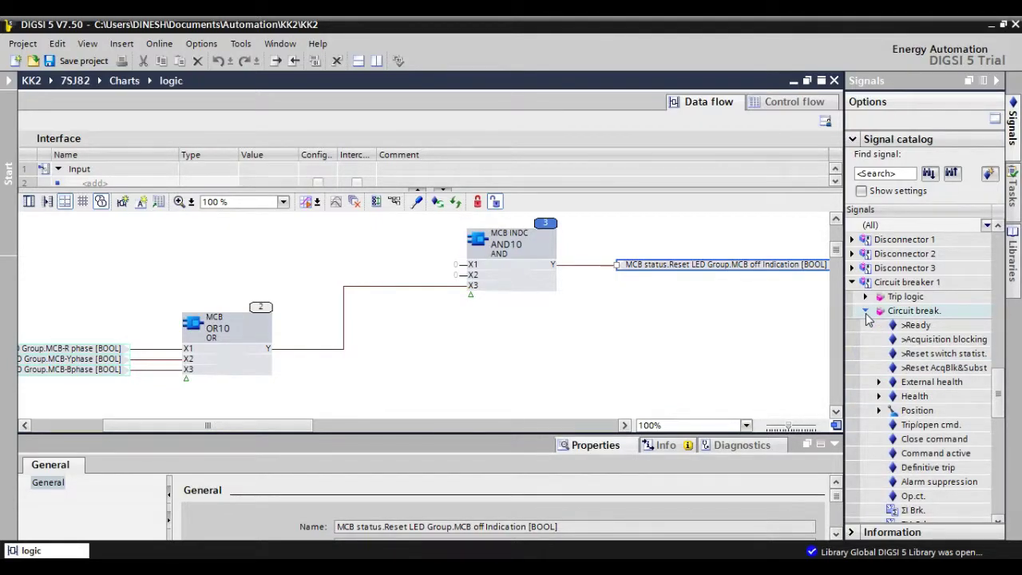
click(879, 410)
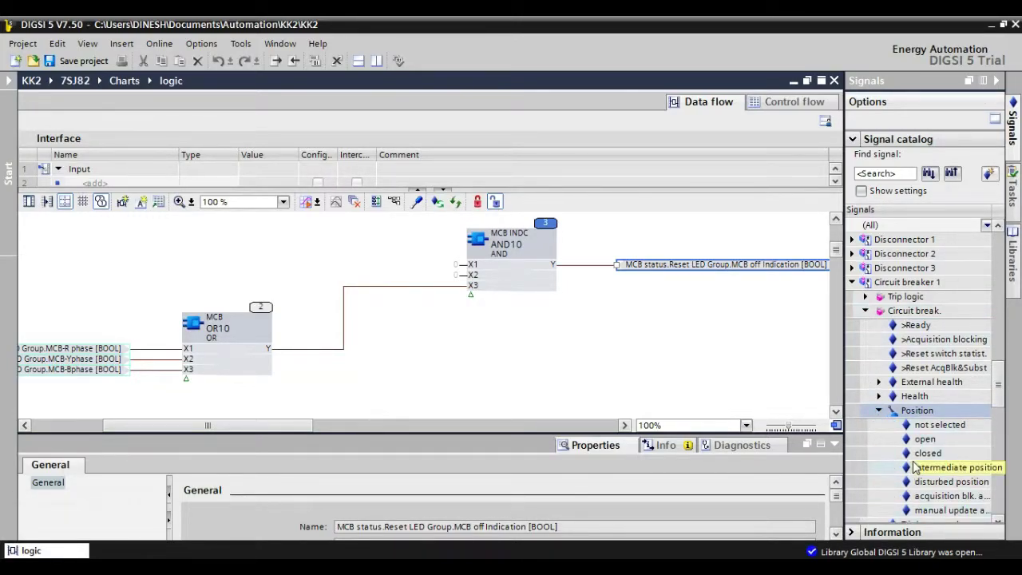
drag(926, 453, 489, 252)
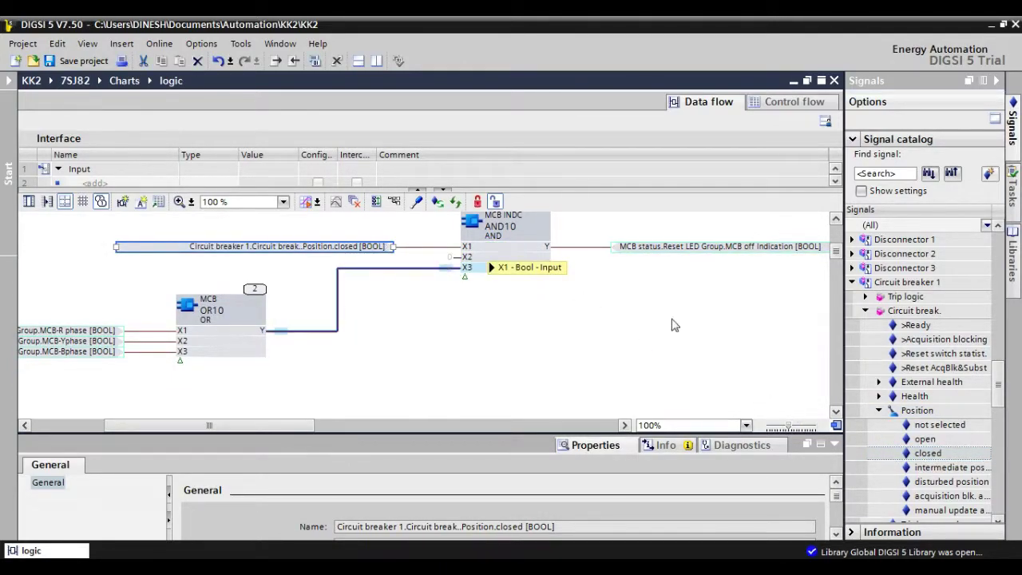
Assign Disconnector 1's closed position signal to input X2 of the MCB INDC block
click(868, 311)
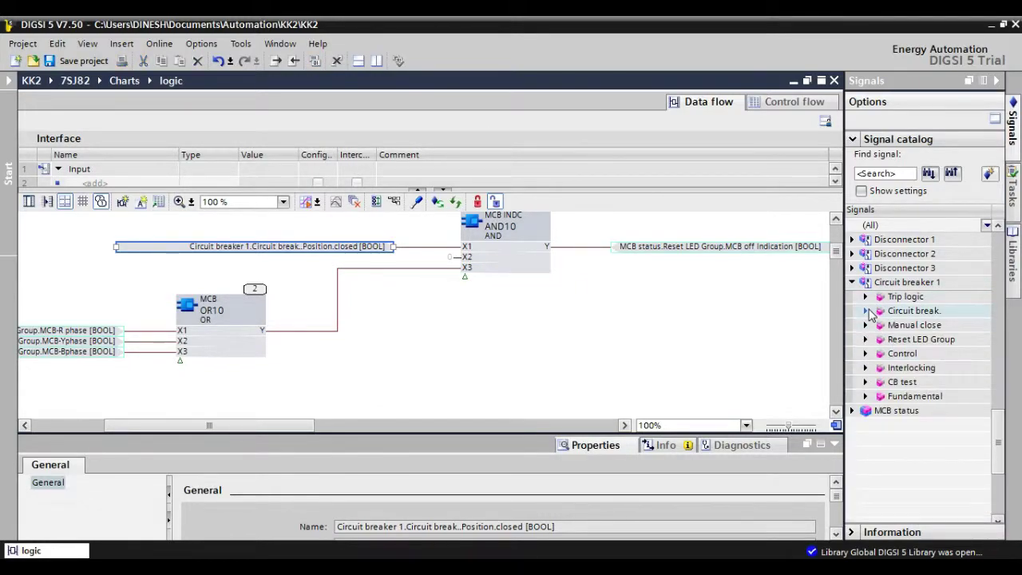
click(859, 285)
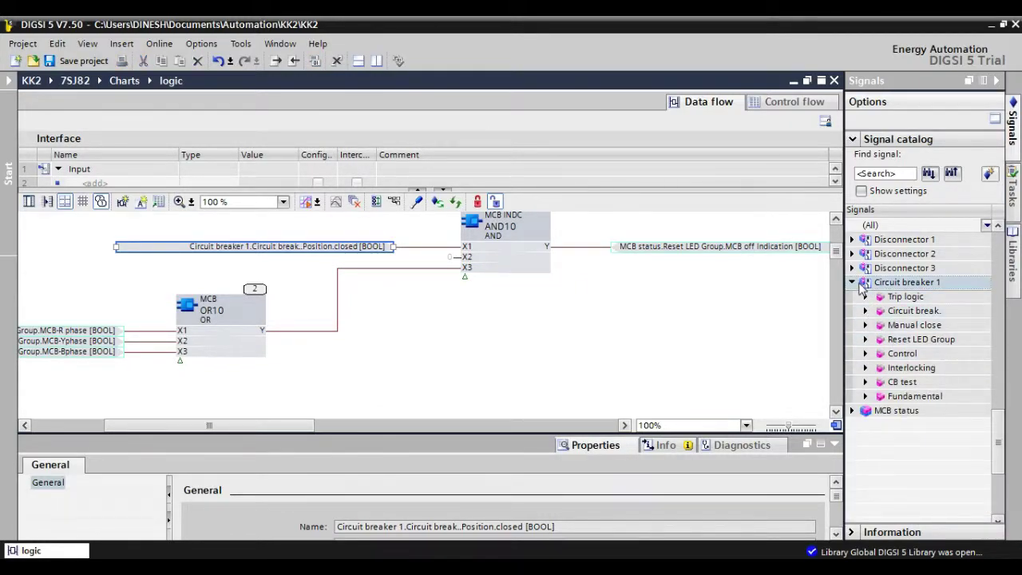
click(853, 282)
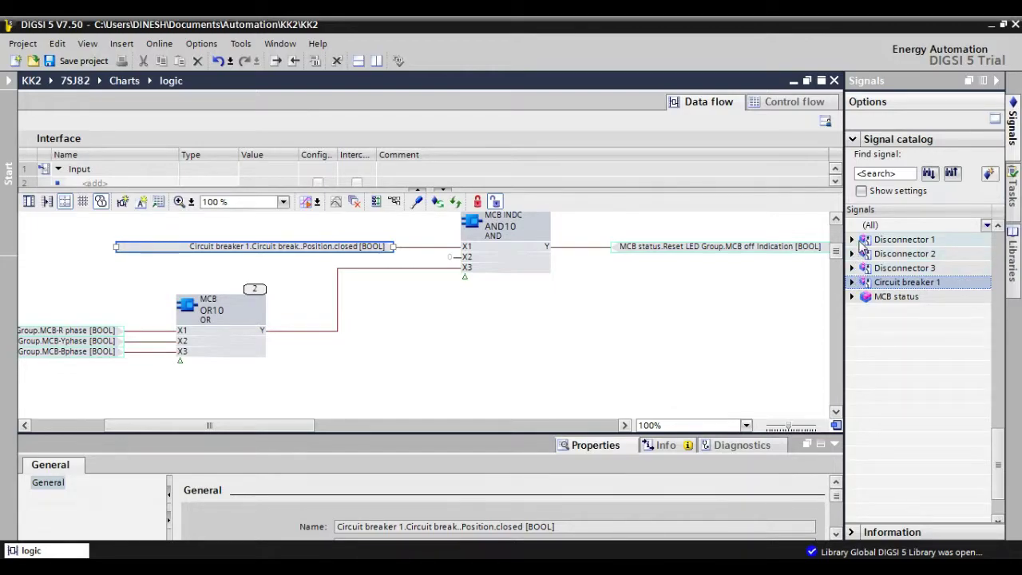
click(852, 239)
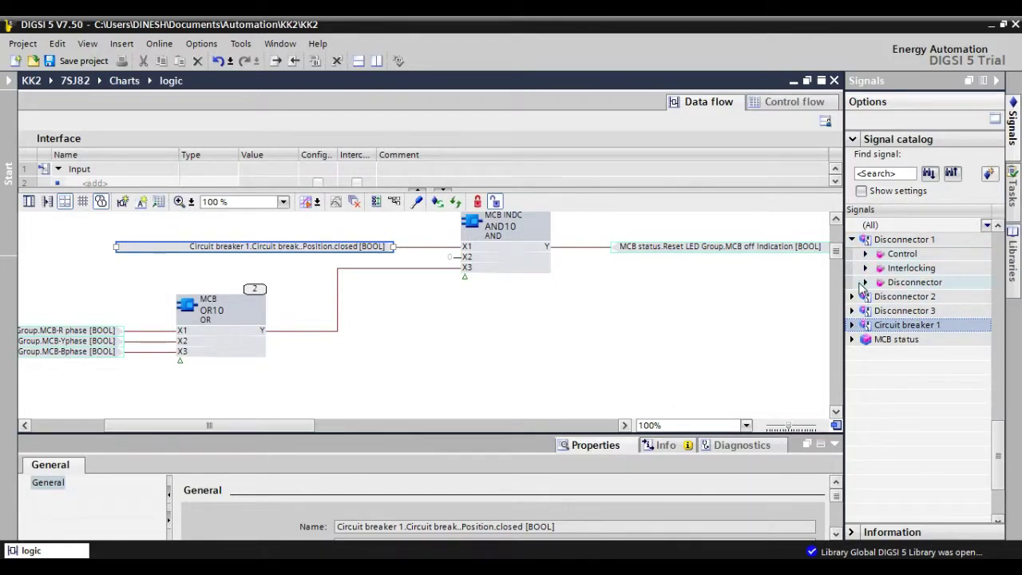
click(862, 285)
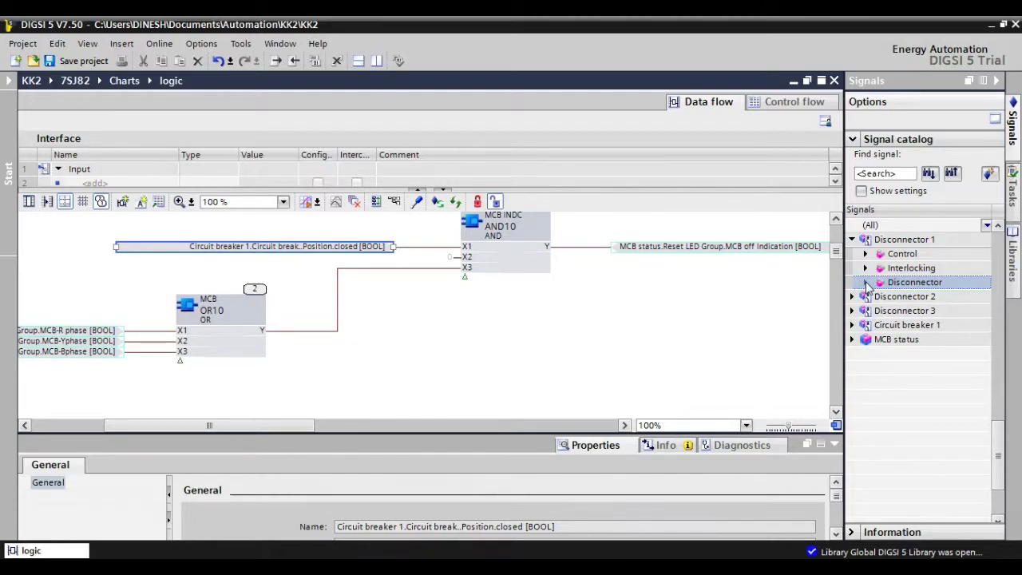
click(865, 282)
click(879, 353)
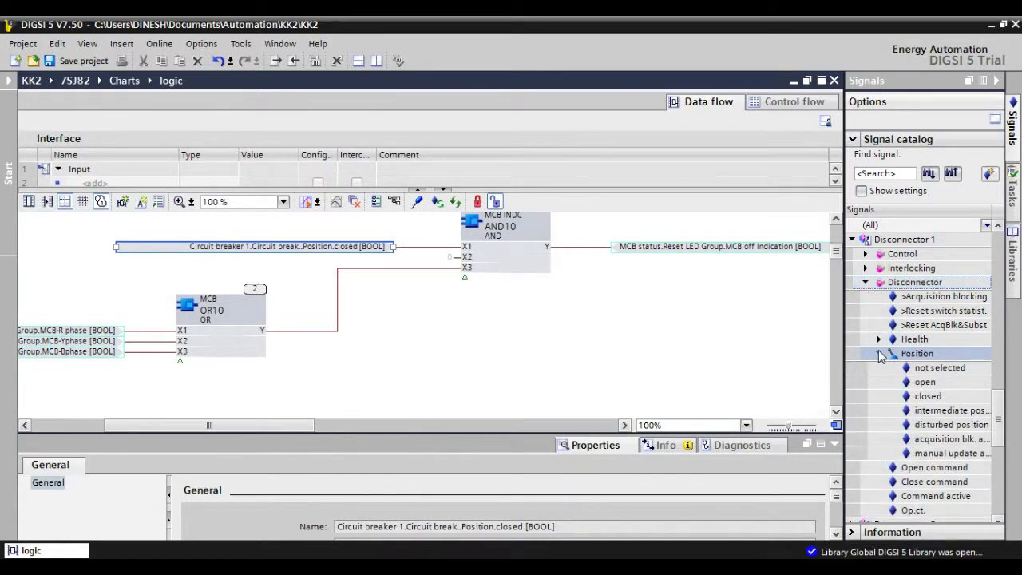
drag(915, 394, 462, 265)
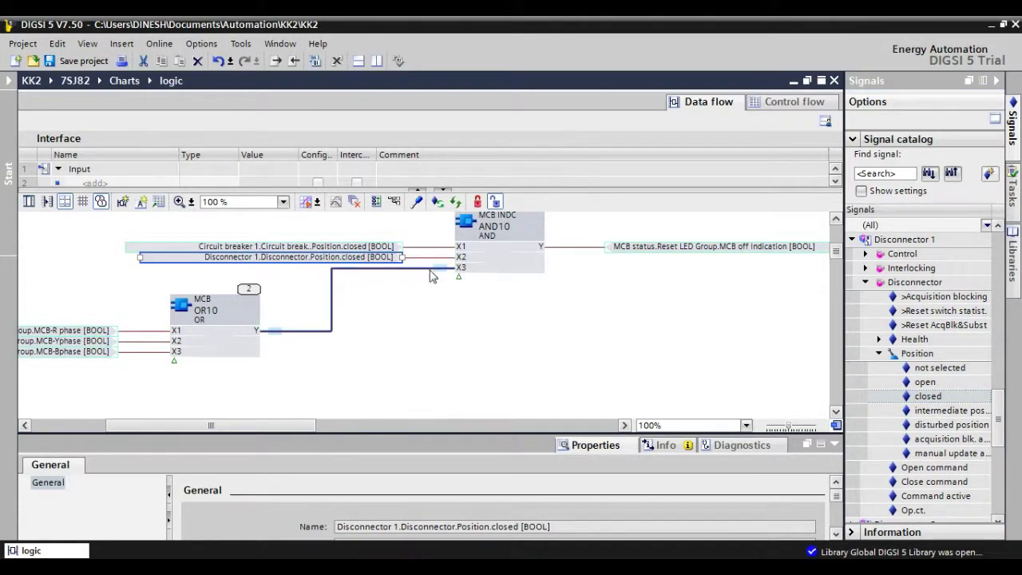
click(606, 335)
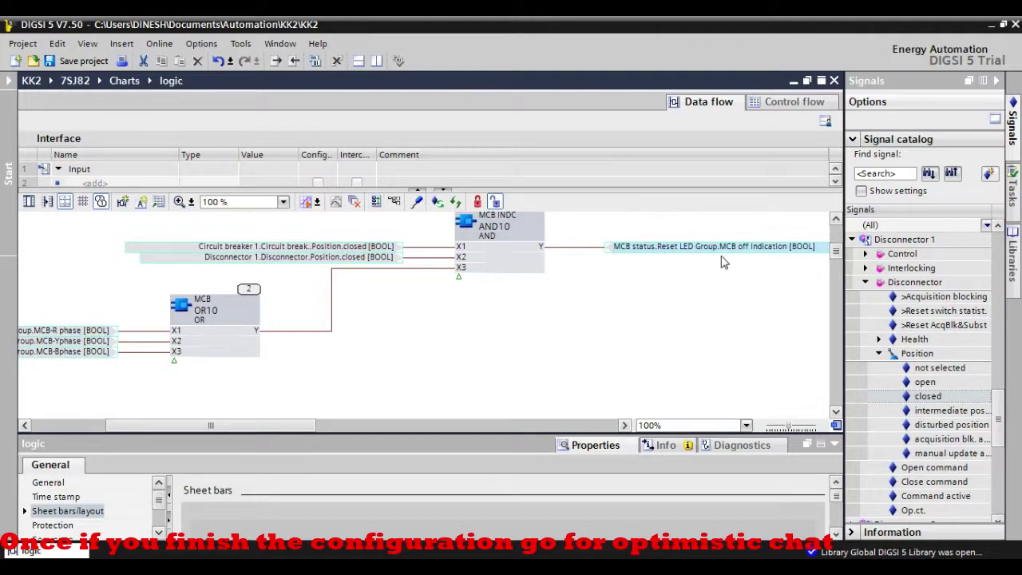
Optimize the logic chart
scroll(838, 254, up, 3)
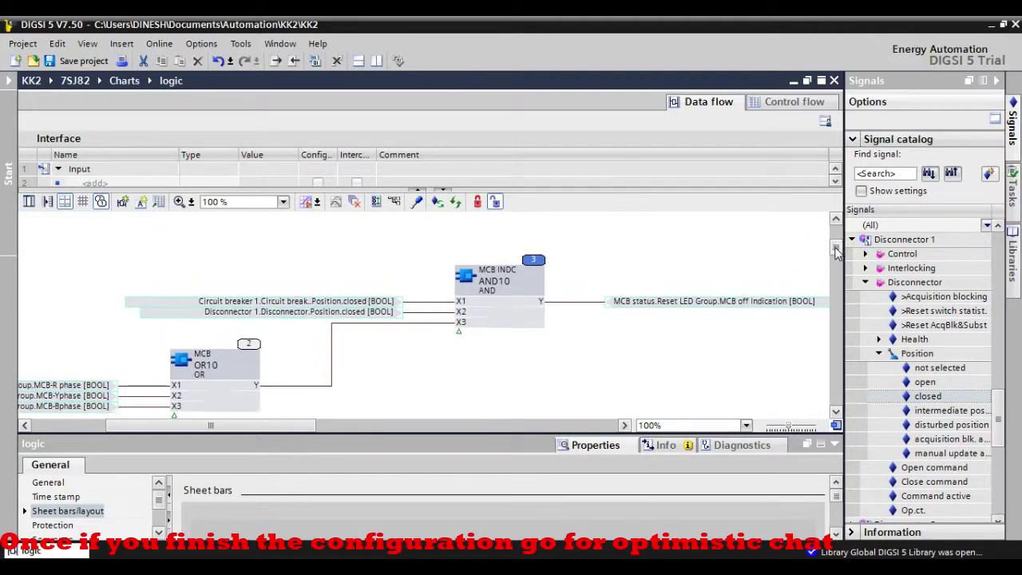
click(375, 202)
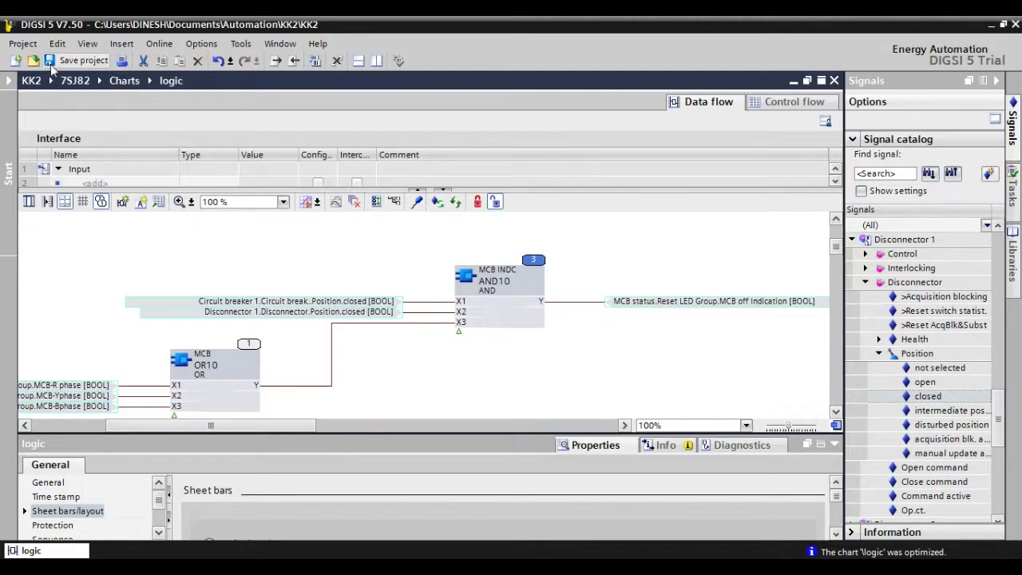
Compile the chart, accepting the listed default values of the CFC input signals, and save the project
click(60, 46)
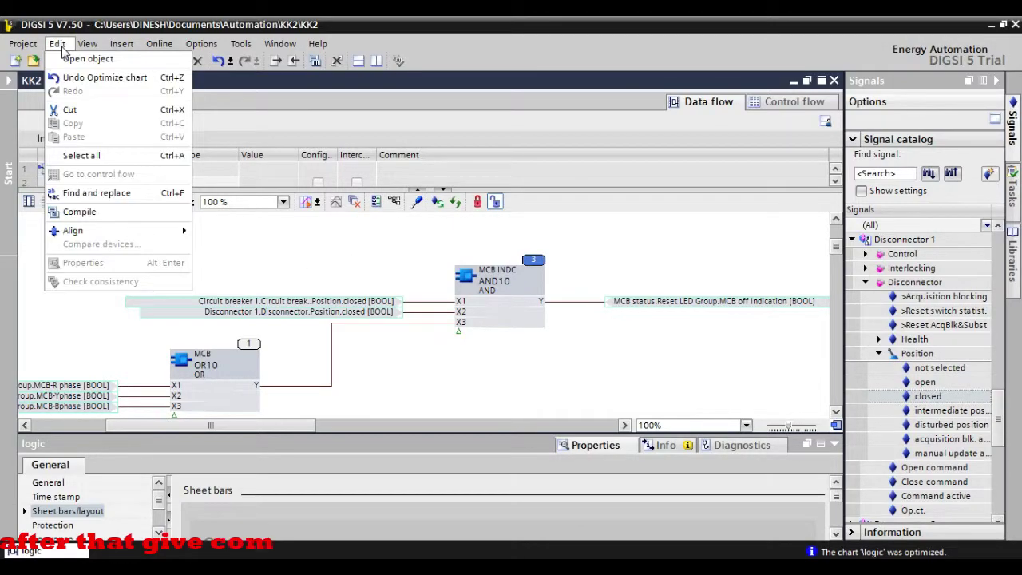
click(79, 211)
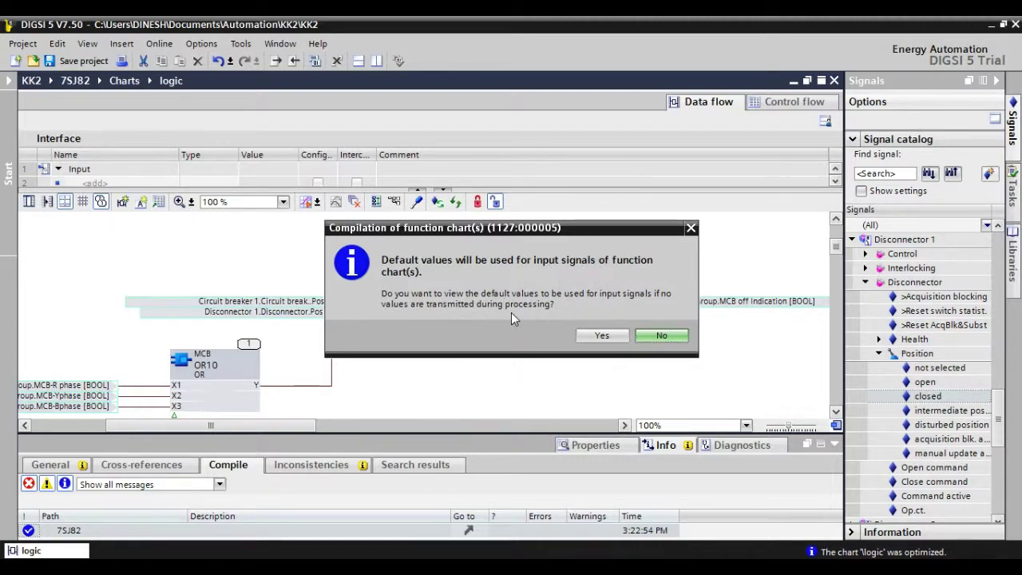
click(598, 337)
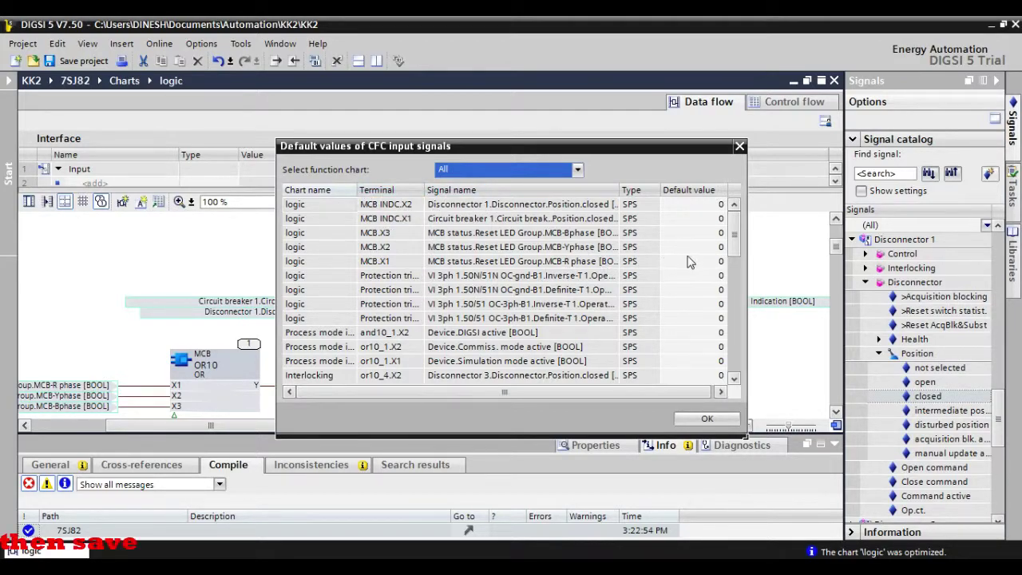
click(706, 420)
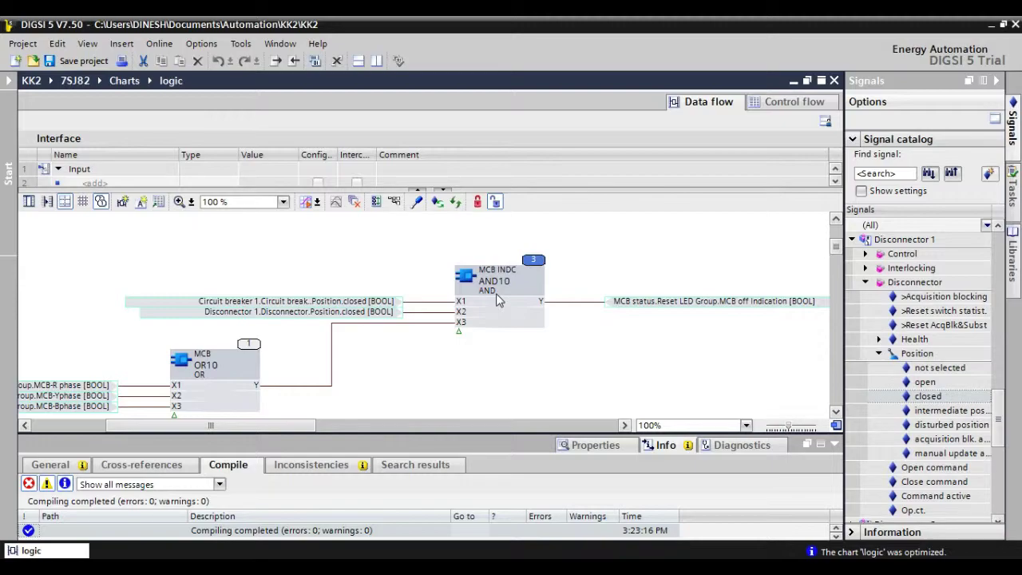
click(79, 60)
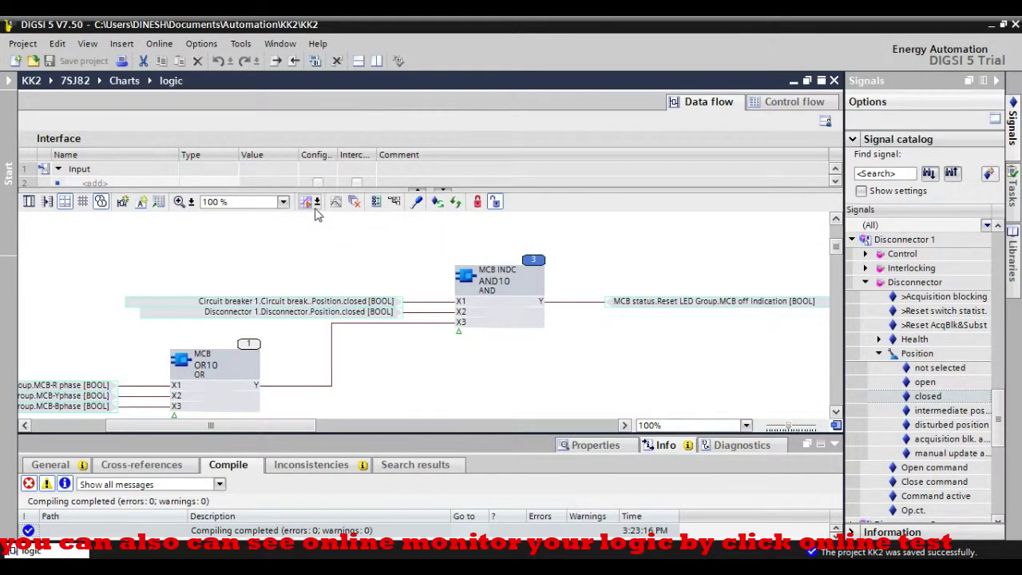
key(XF86MonBrightnessDown)
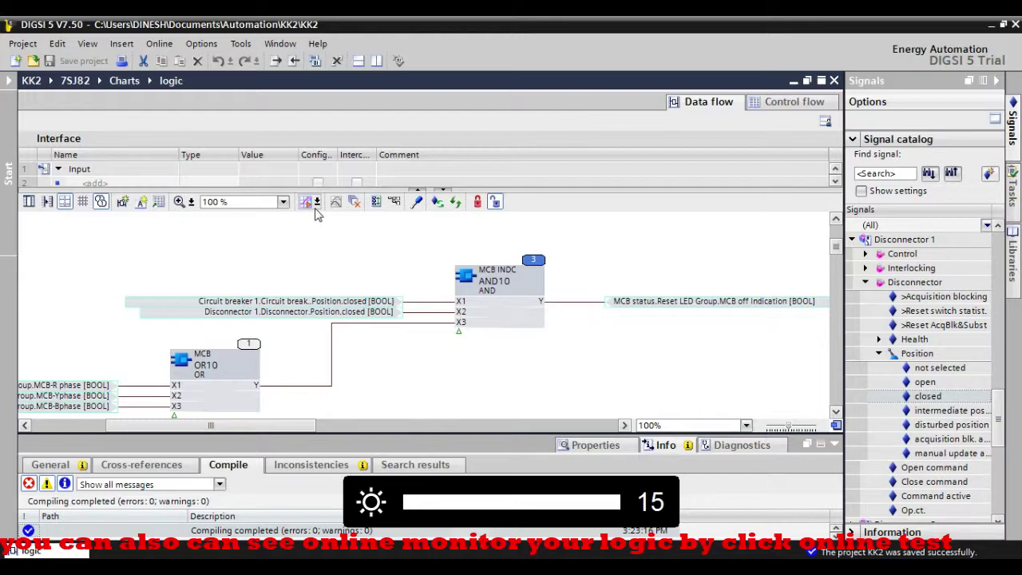